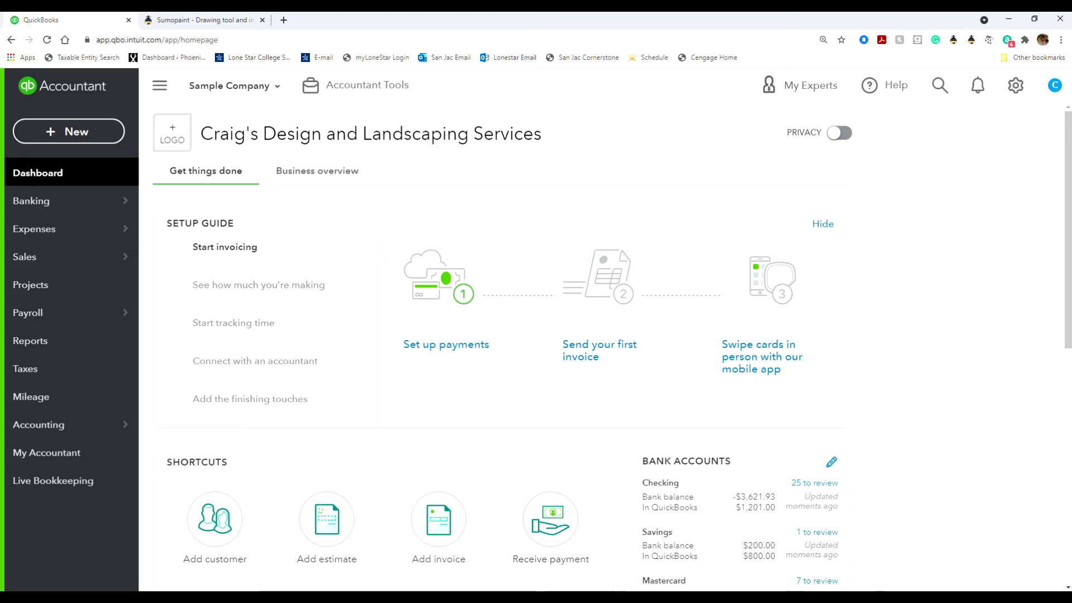
Open the account reconciliation setup, skipping the introduction and dismissing the guided tour messages.
click(1026, 92)
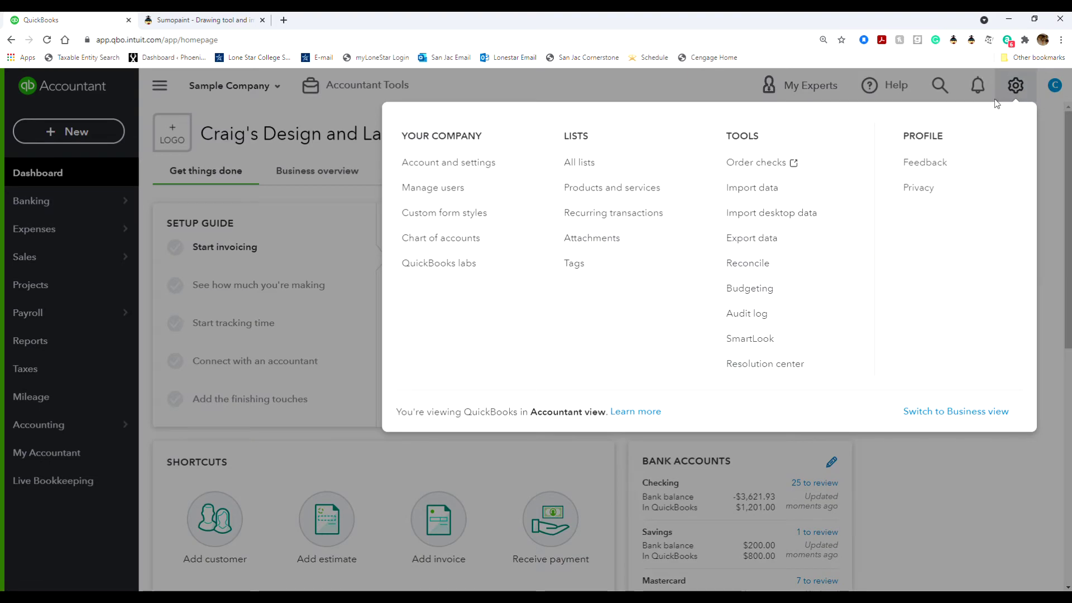
click(765, 277)
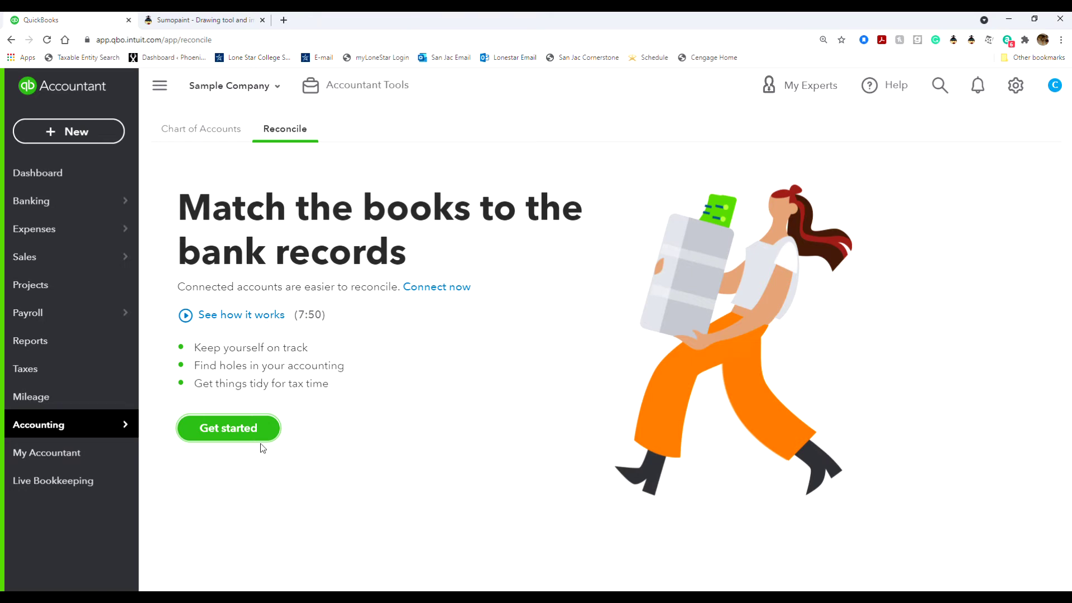
click(248, 432)
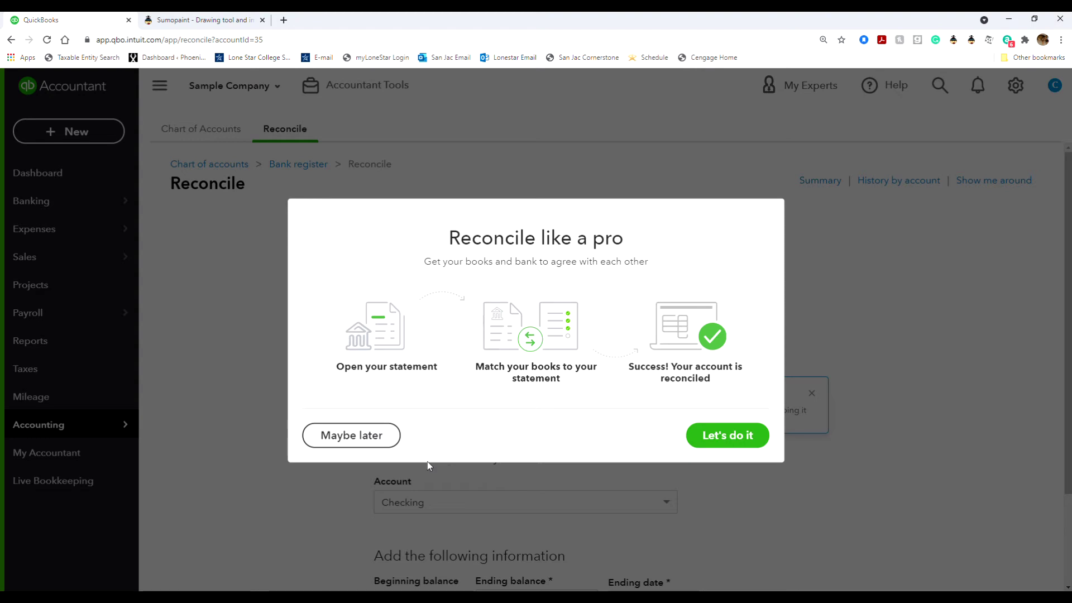
click(378, 442)
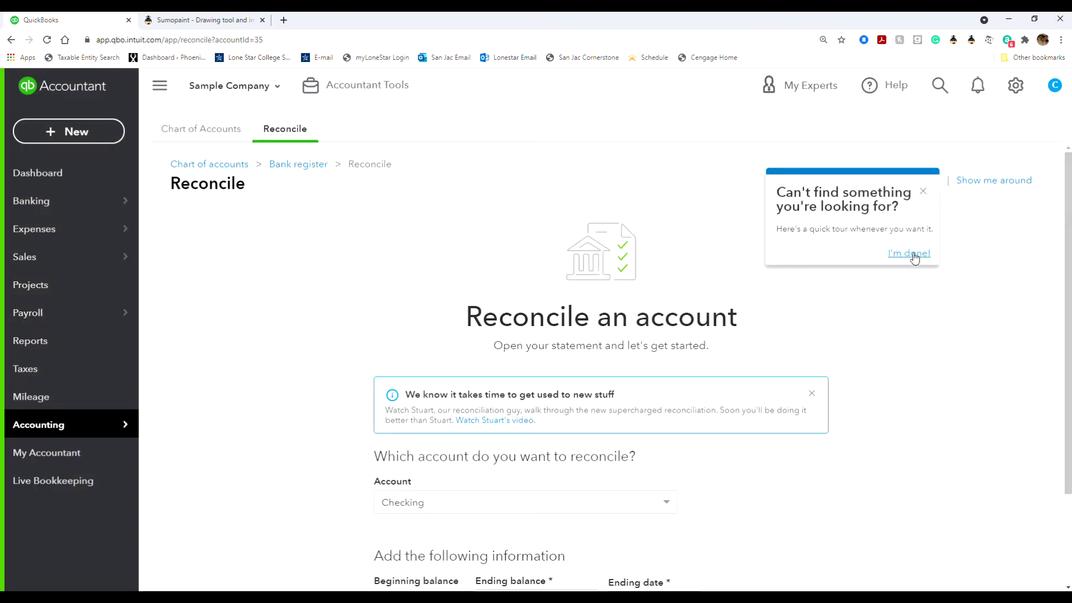
click(909, 253)
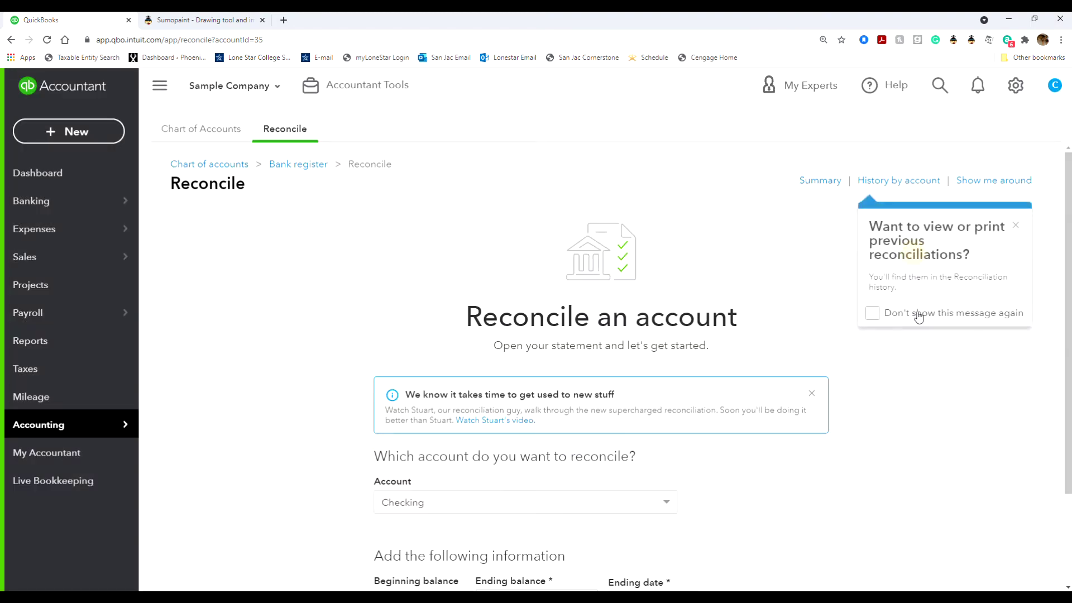
click(1015, 225)
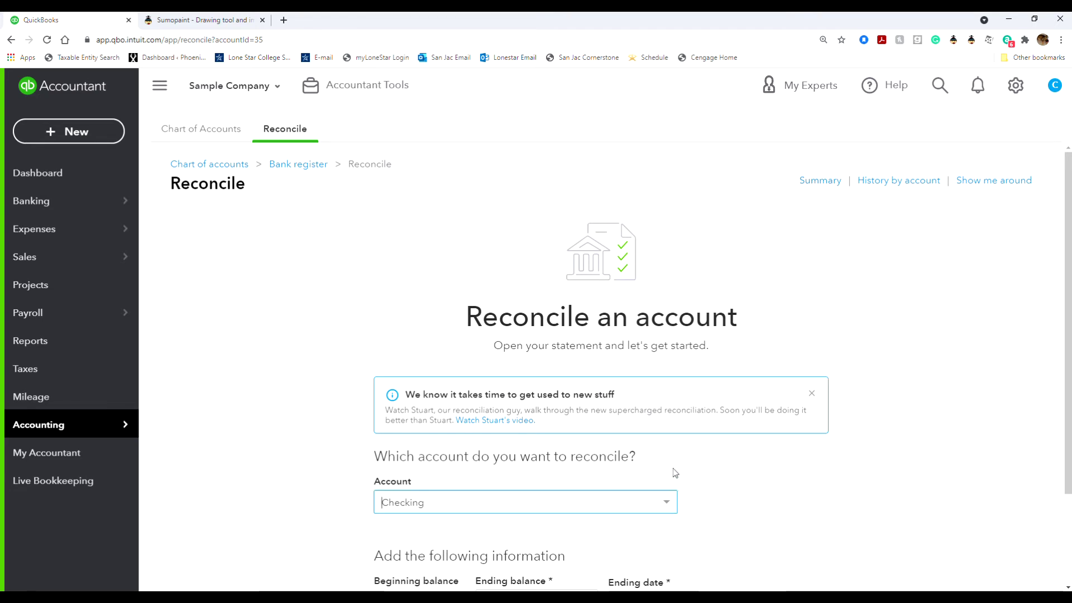
Start reconciling the Checking account with an ending balance of 5,441.39 and an ending date of 01/31/2021.
scroll(673, 472, down, 2)
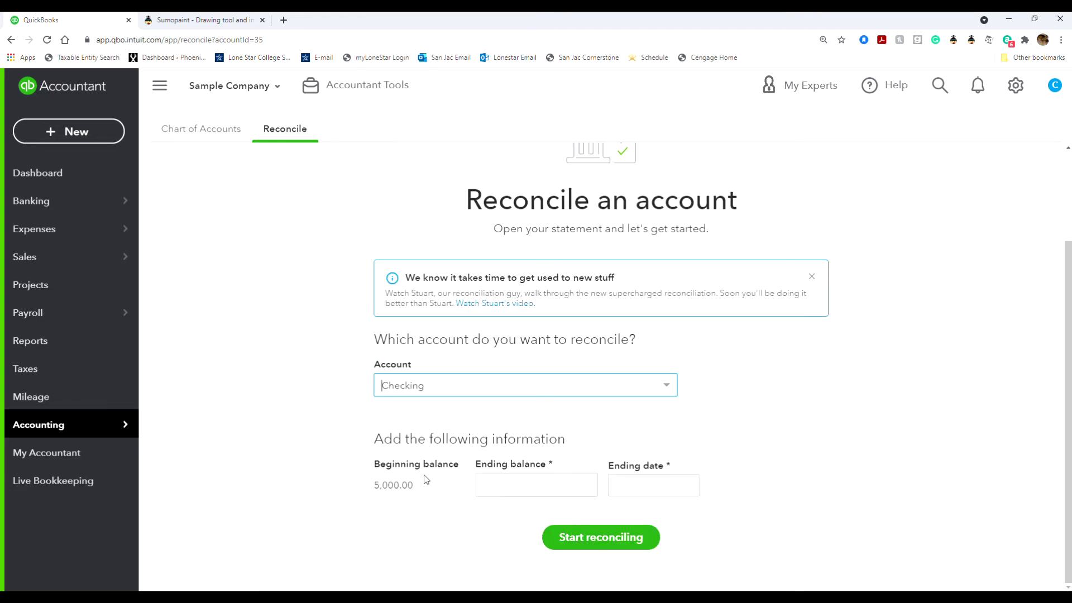
click(487, 477)
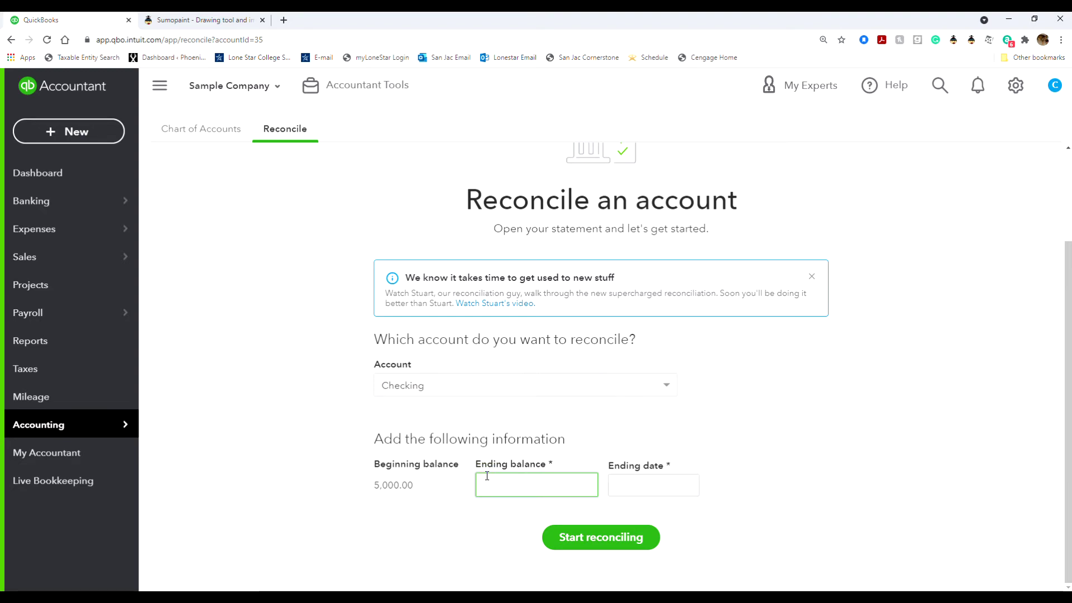
text(5441.39)
click(647, 484)
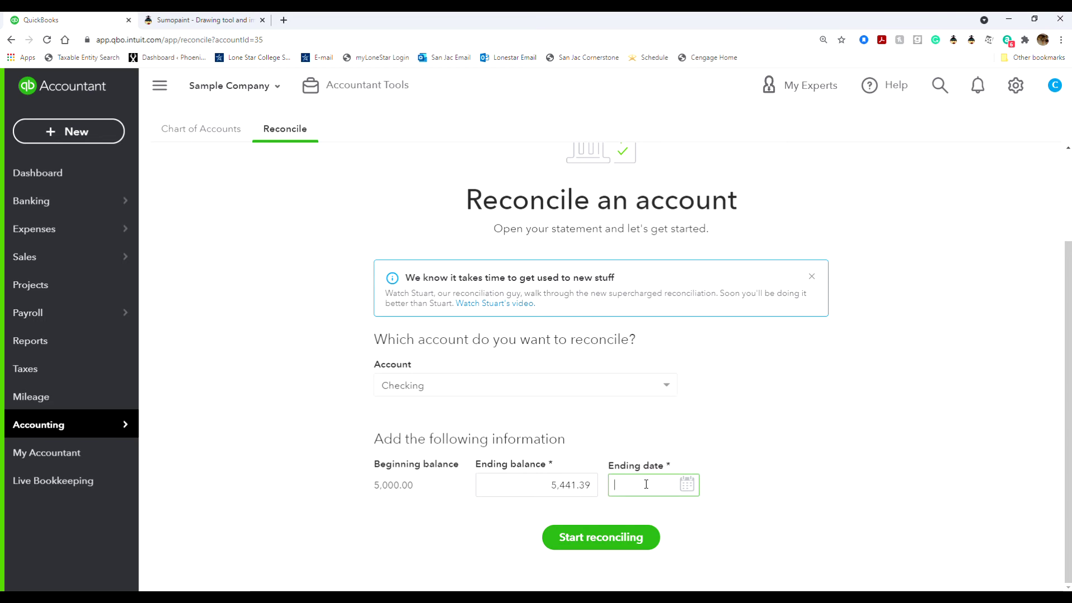
text(01/31/)
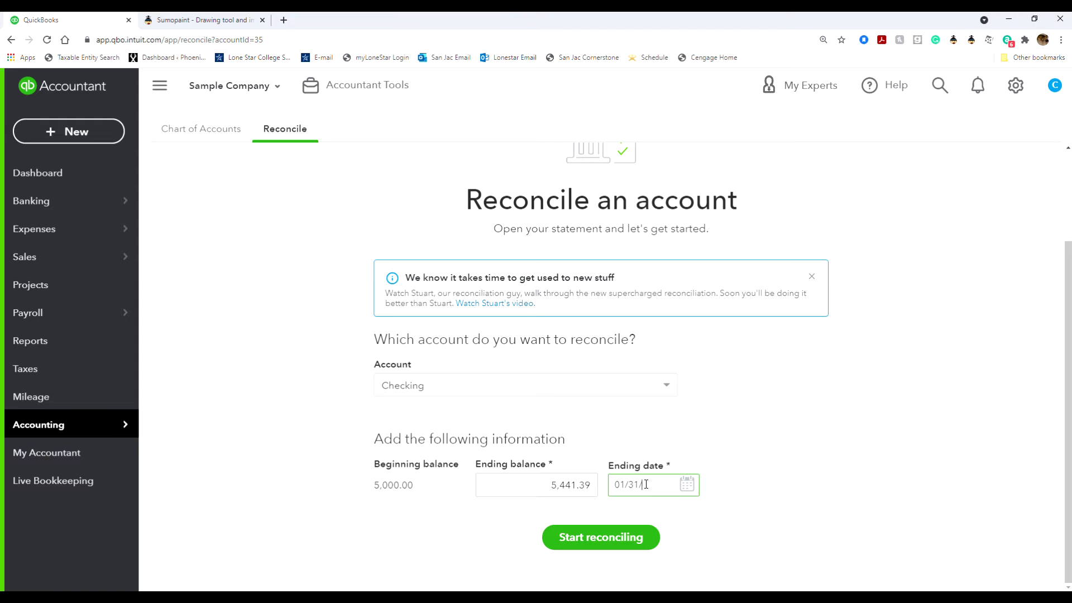
text(2021)
click(612, 537)
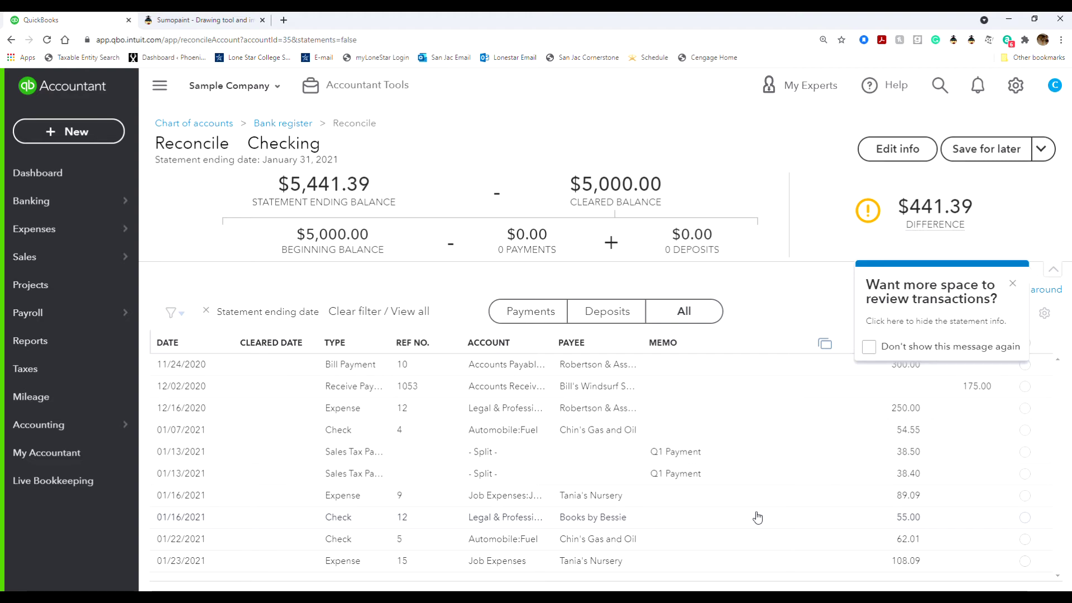
Dismiss the tips, clear the statement ending date filter and review the full list of Checking transactions.
click(1012, 283)
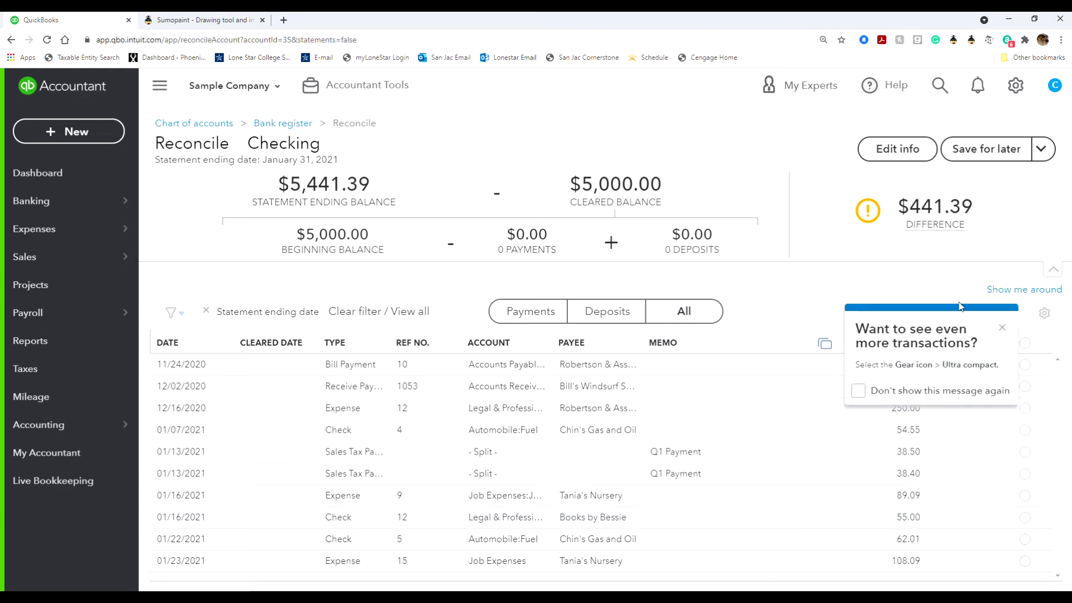
click(1003, 329)
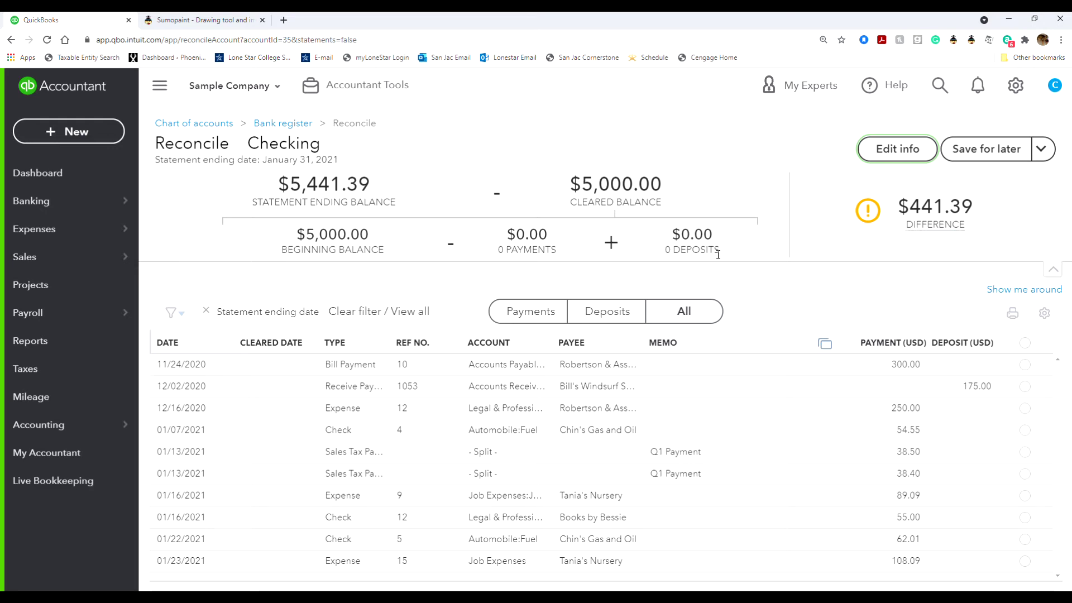
click(536, 313)
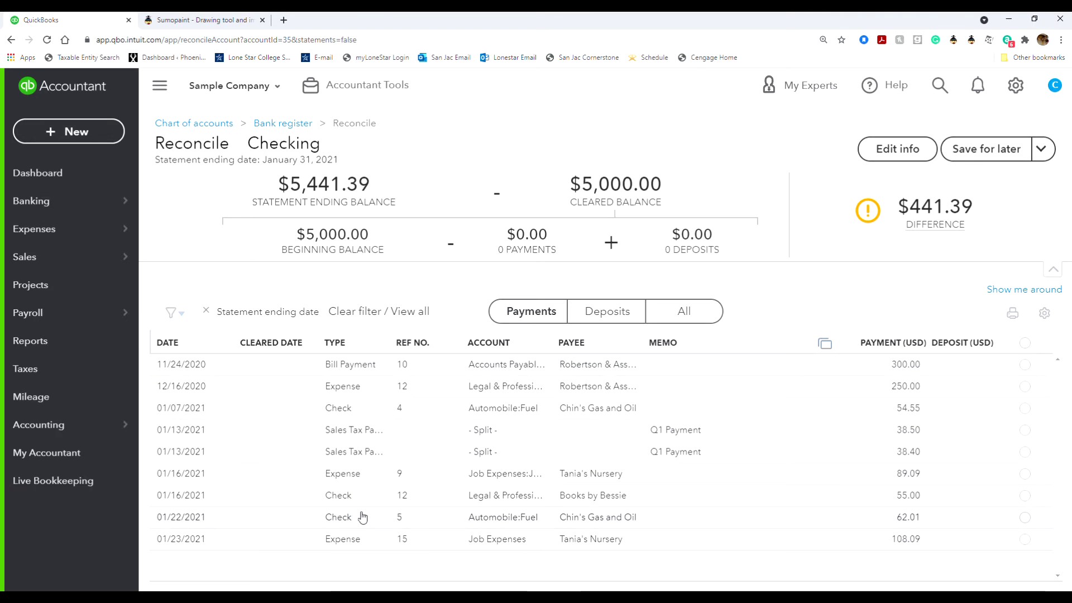
click(697, 312)
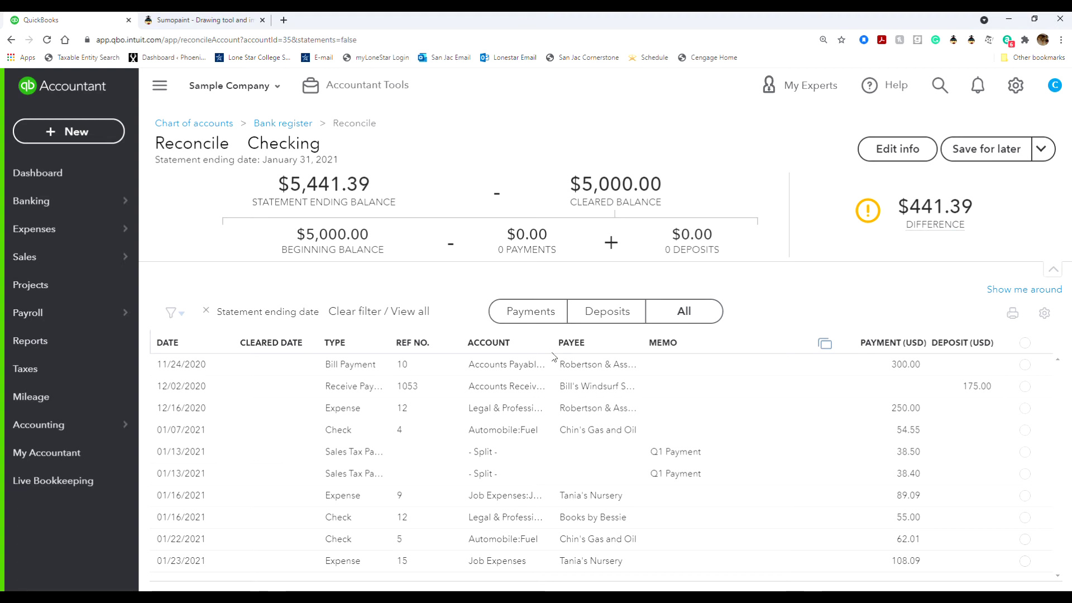
click(360, 312)
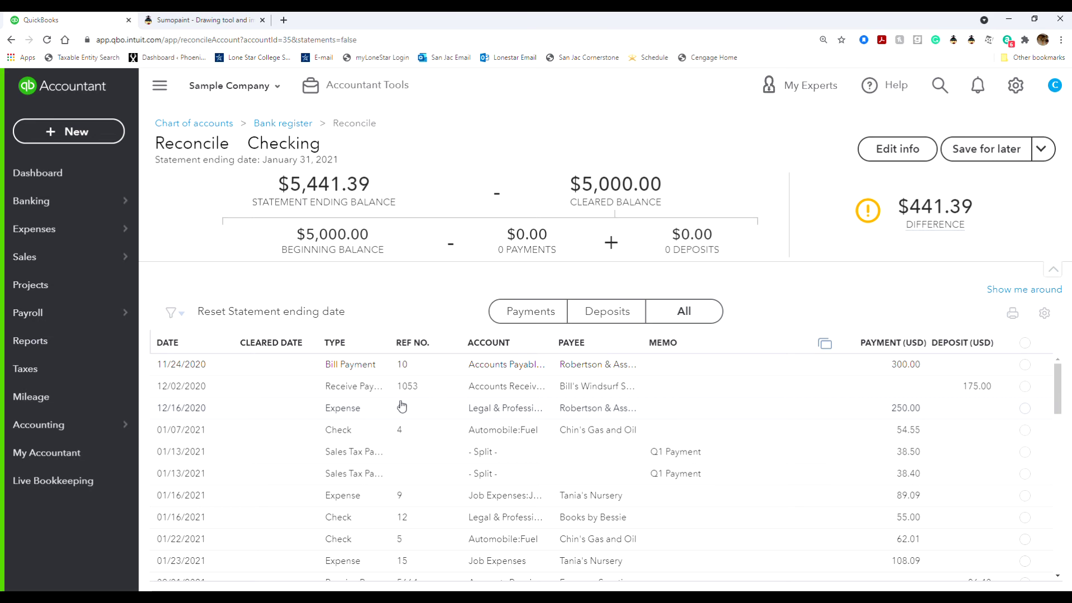
scroll(402, 407, down, 12)
scroll(400, 399, up, 12)
scroll(308, 460, down, 12)
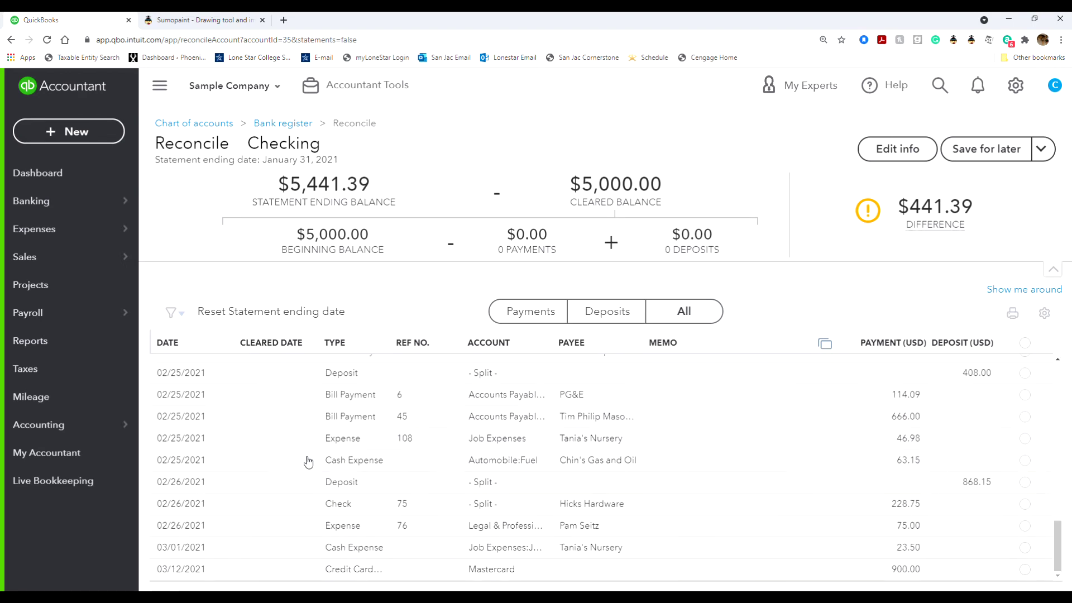
scroll(309, 462, up, 12)
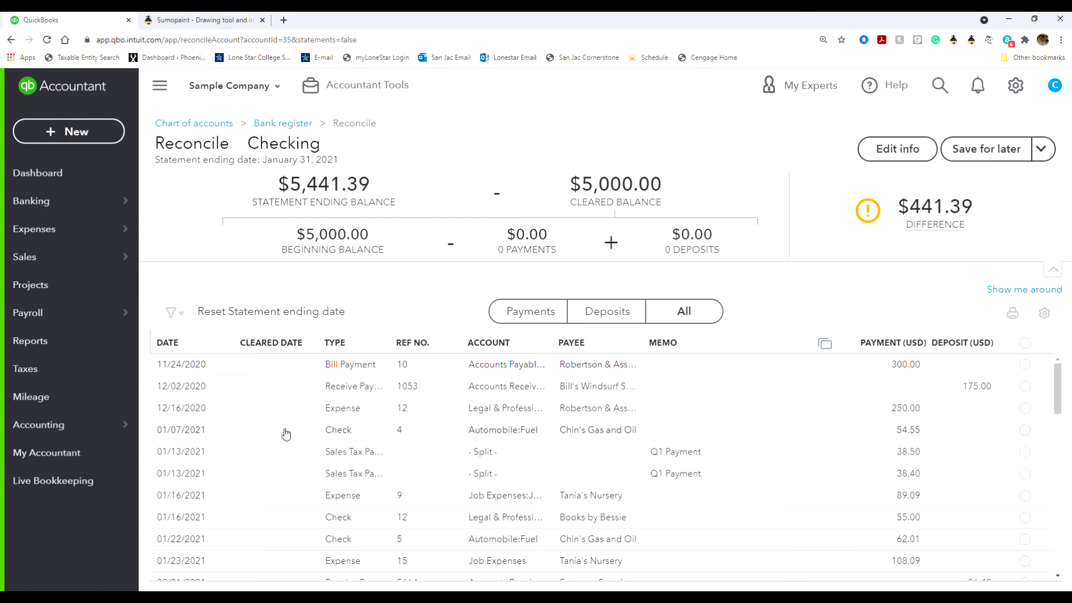
Show only payments and mark the nine payments dated 11/24/2020 through 01/23/2021 as cleared.
click(526, 314)
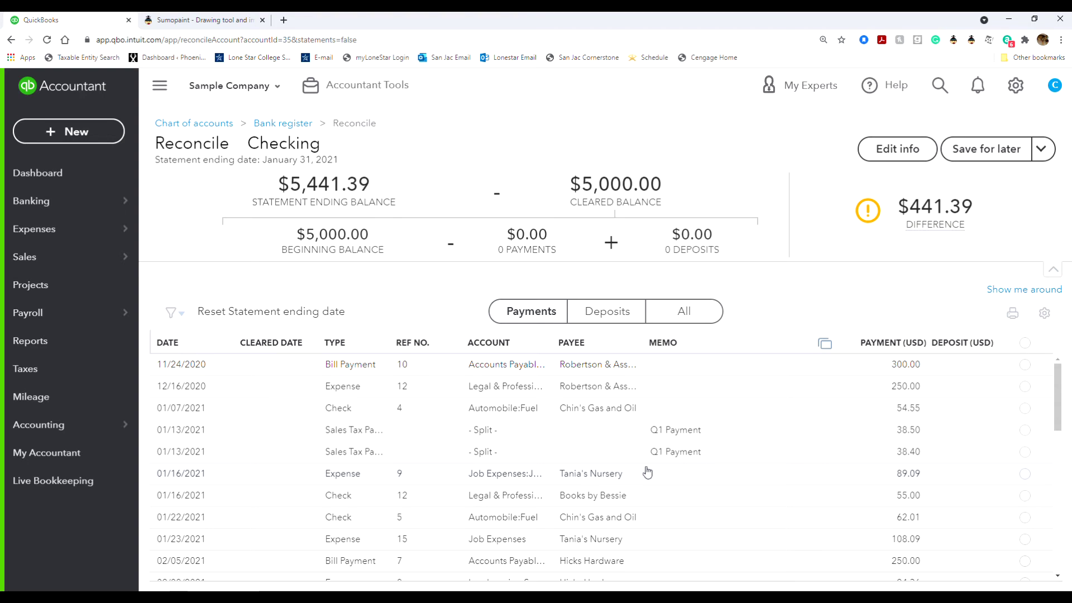
click(1025, 365)
click(1025, 387)
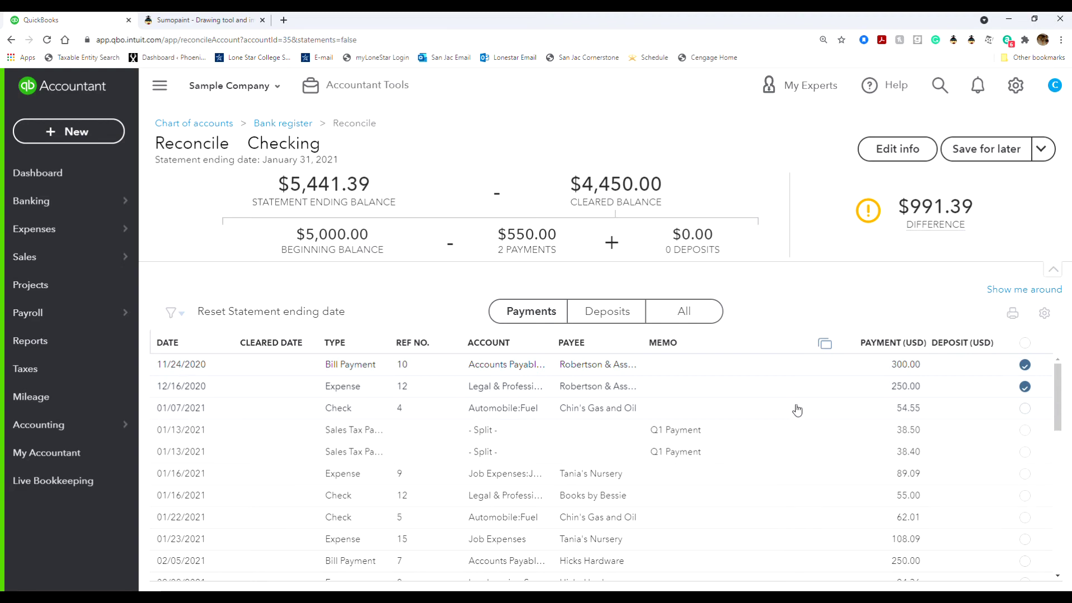
click(1025, 408)
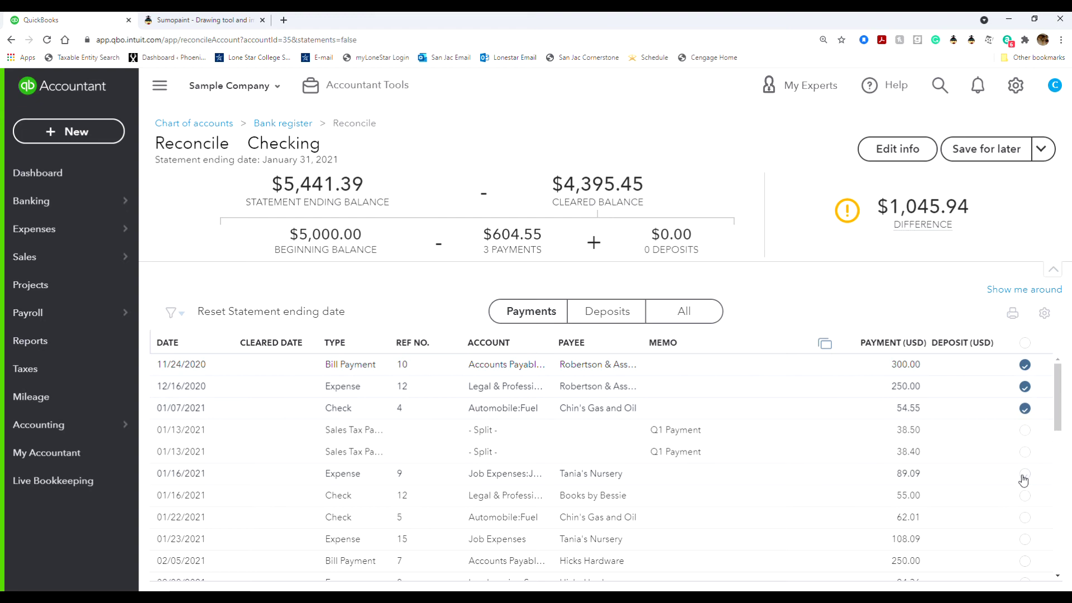
click(1025, 430)
click(1025, 452)
click(1025, 473)
click(1025, 495)
click(1025, 516)
click(1024, 538)
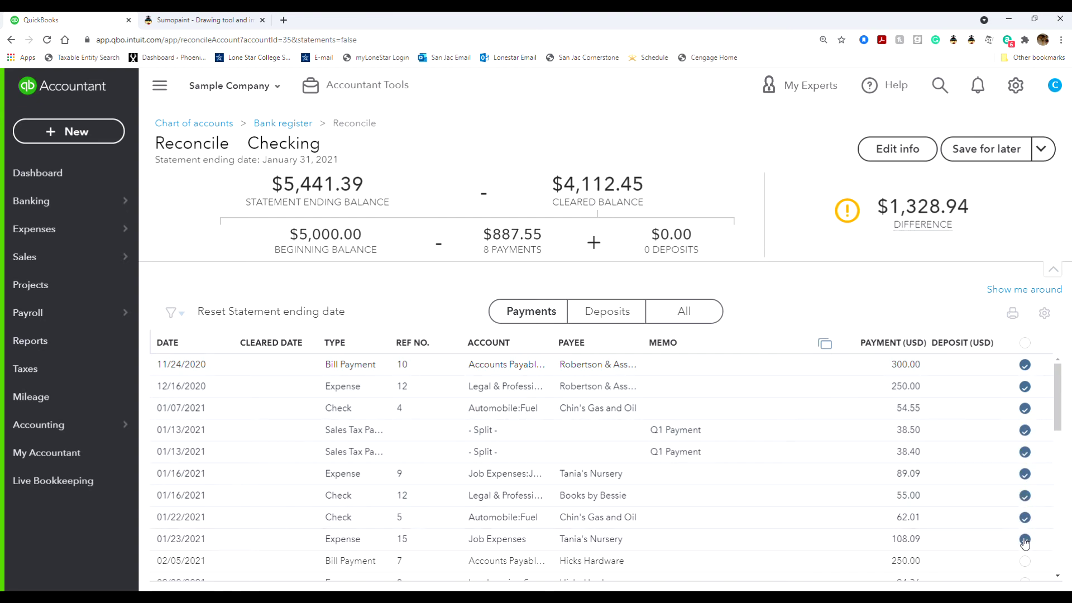
Mark the five payments dated 02/05/2021 through 02/17/2021 and the 52.14 fuel expense of 02/18/2021 as cleared.
scroll(980, 526, down, 3)
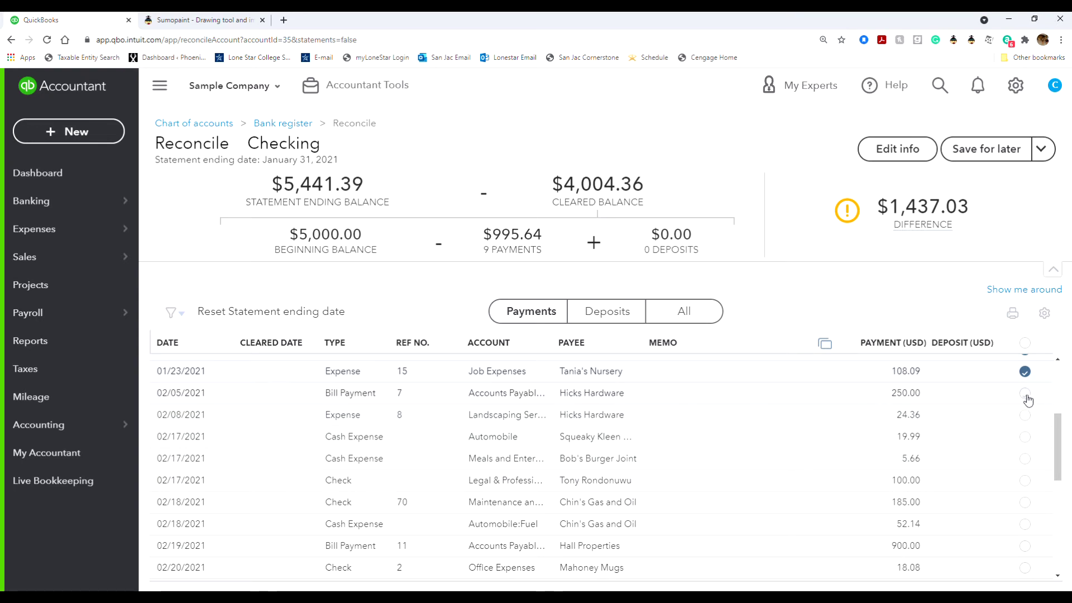
click(1025, 393)
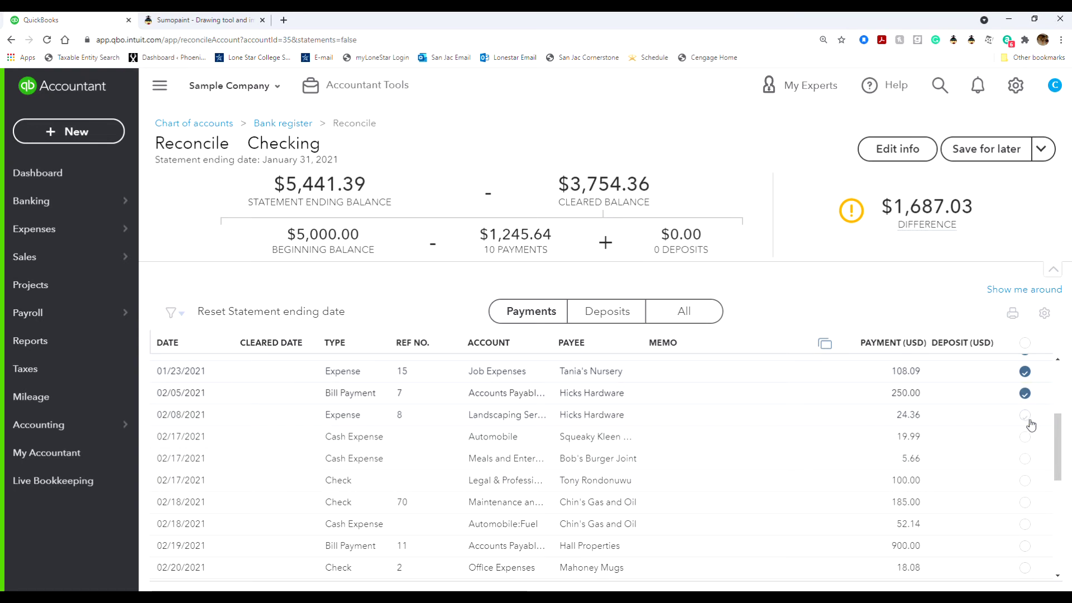
click(1025, 415)
click(1025, 438)
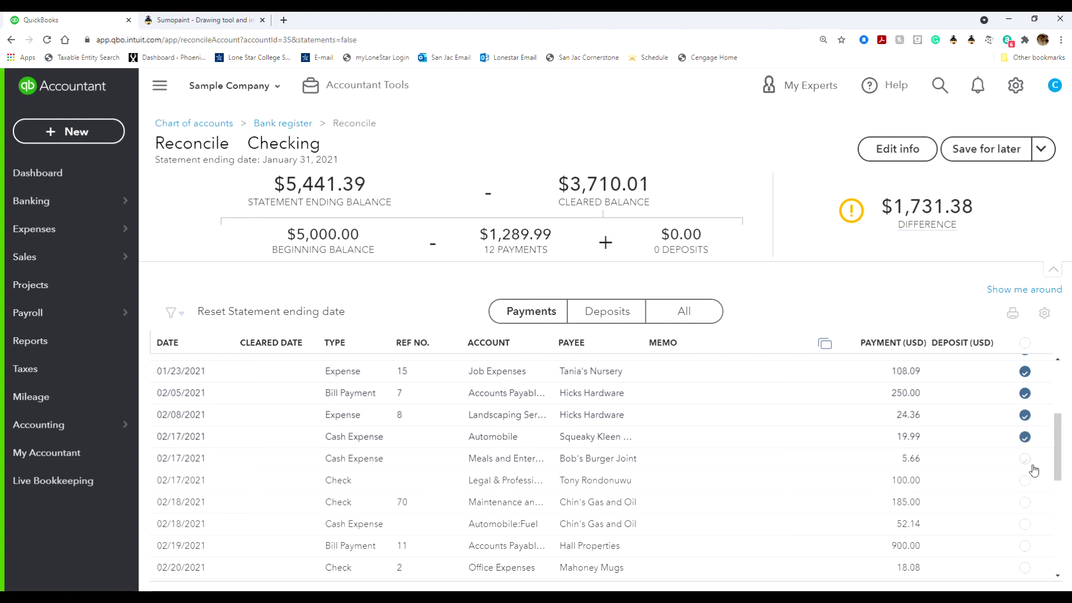
click(1025, 459)
click(1025, 480)
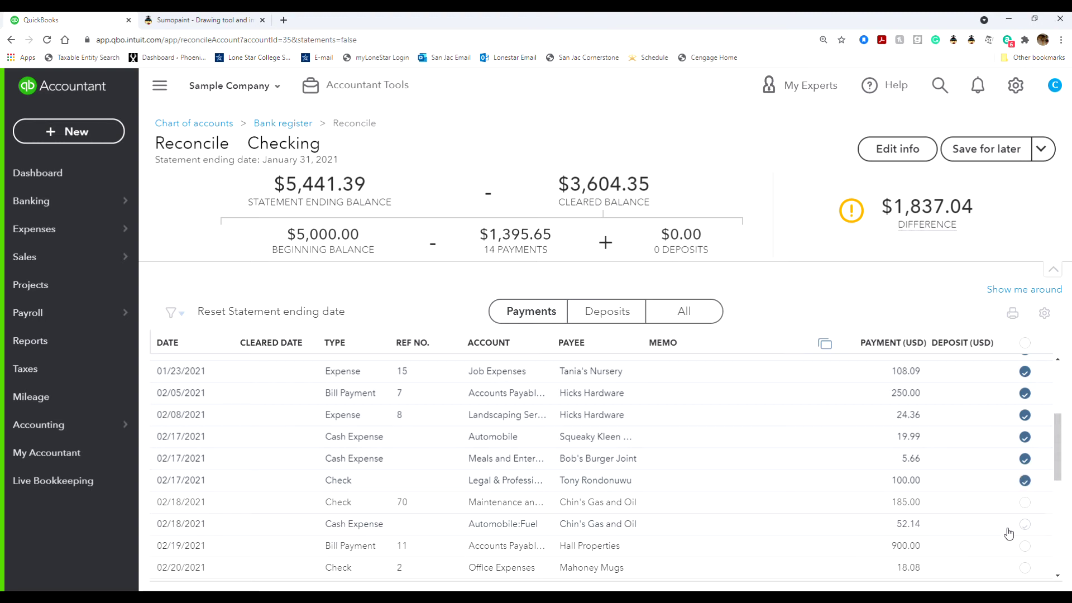
click(1025, 525)
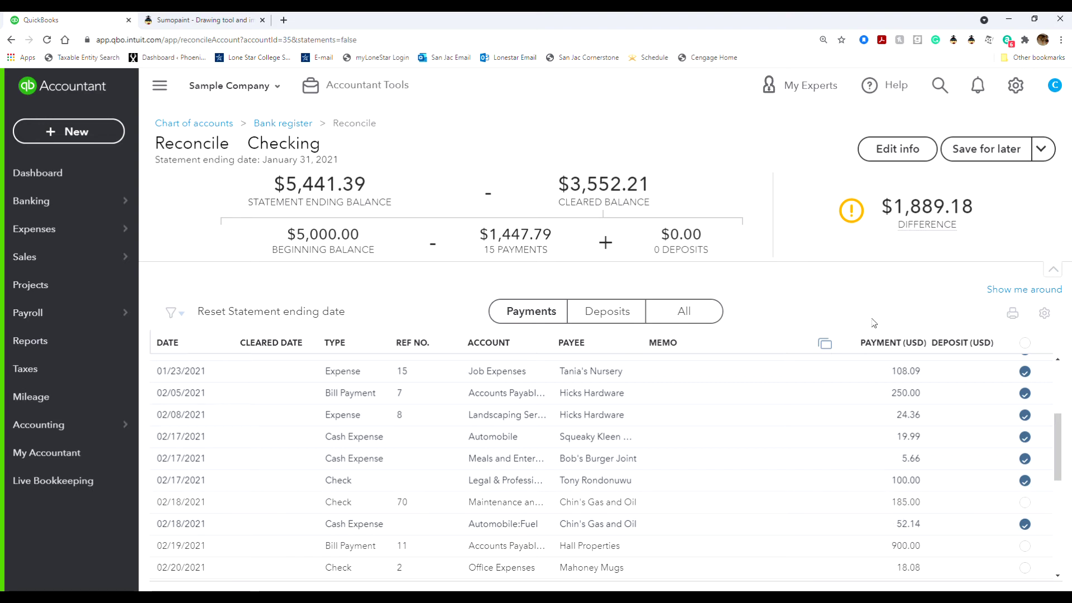
Show only deposits and mark the 175.00, 86.40, 225.00, 218.75, 408.00 and 868.15 deposits as cleared.
click(641, 315)
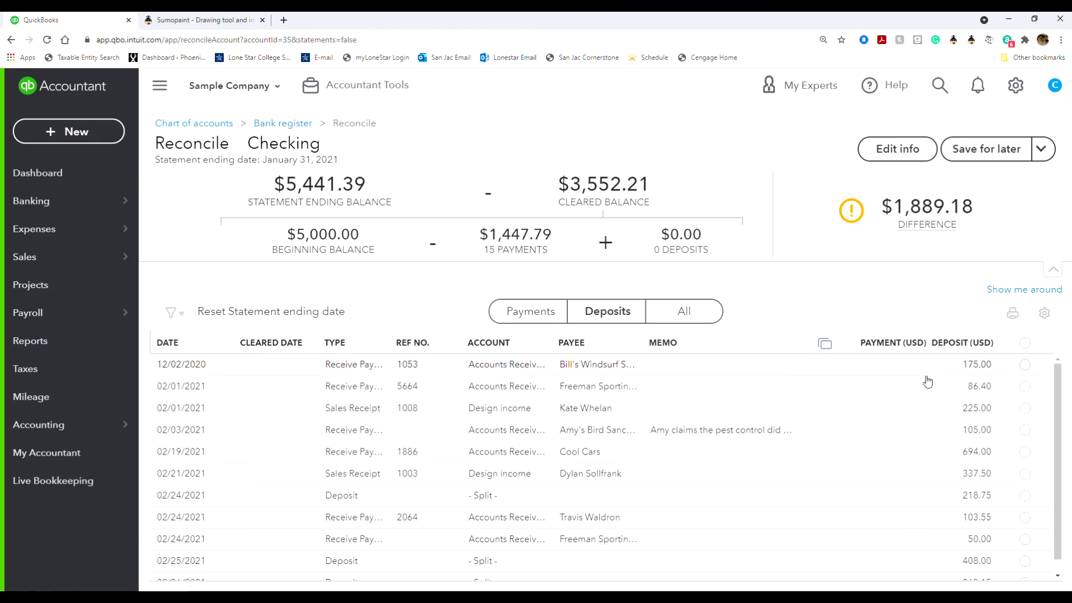
click(1025, 364)
click(1025, 386)
click(1025, 408)
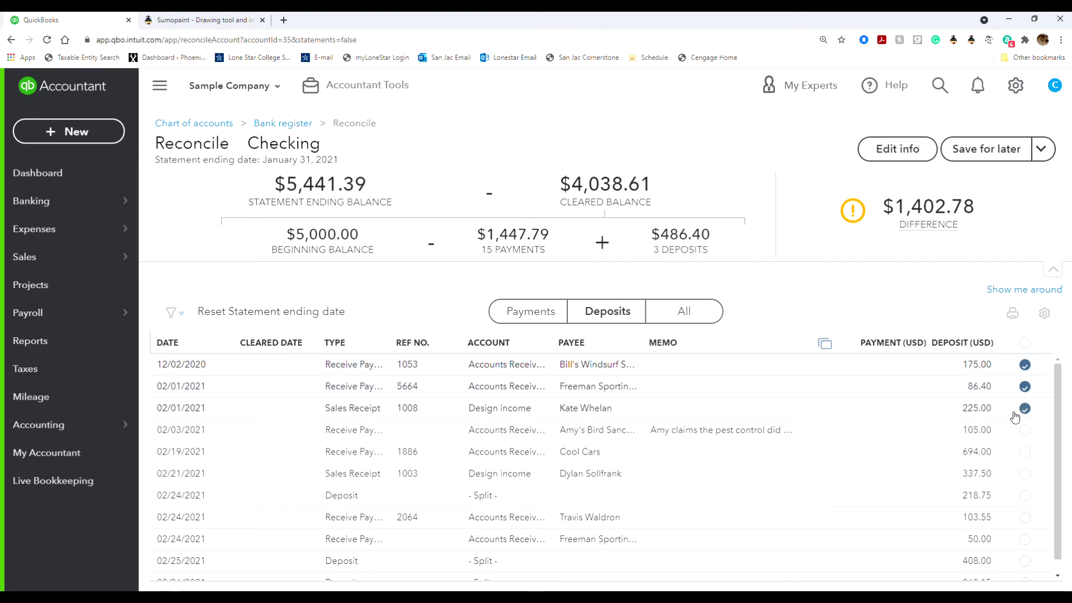
click(1025, 496)
scroll(984, 526, down, 1)
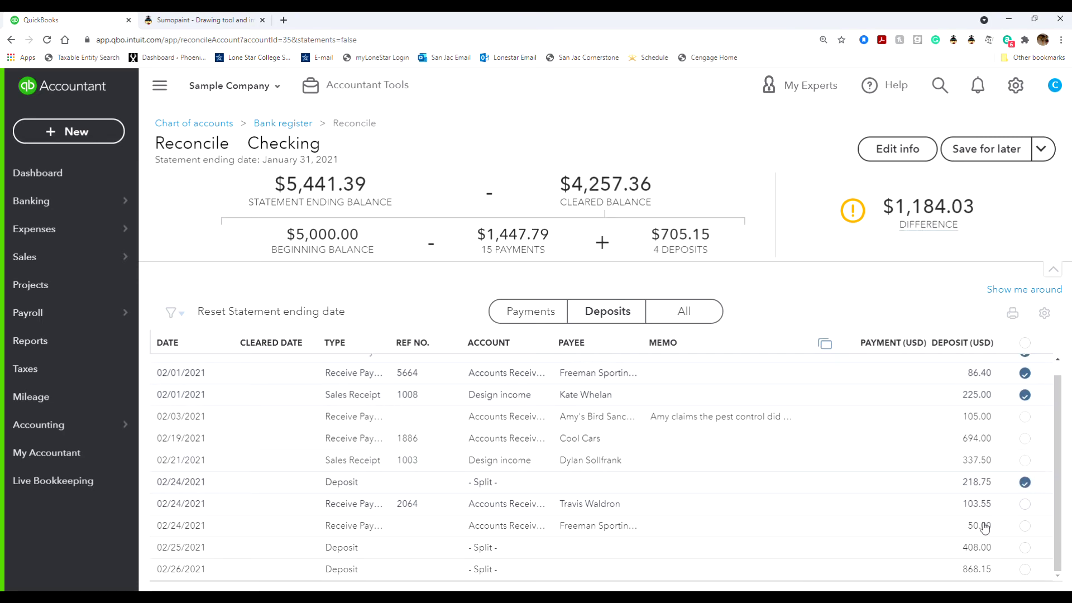
click(1025, 548)
click(1024, 569)
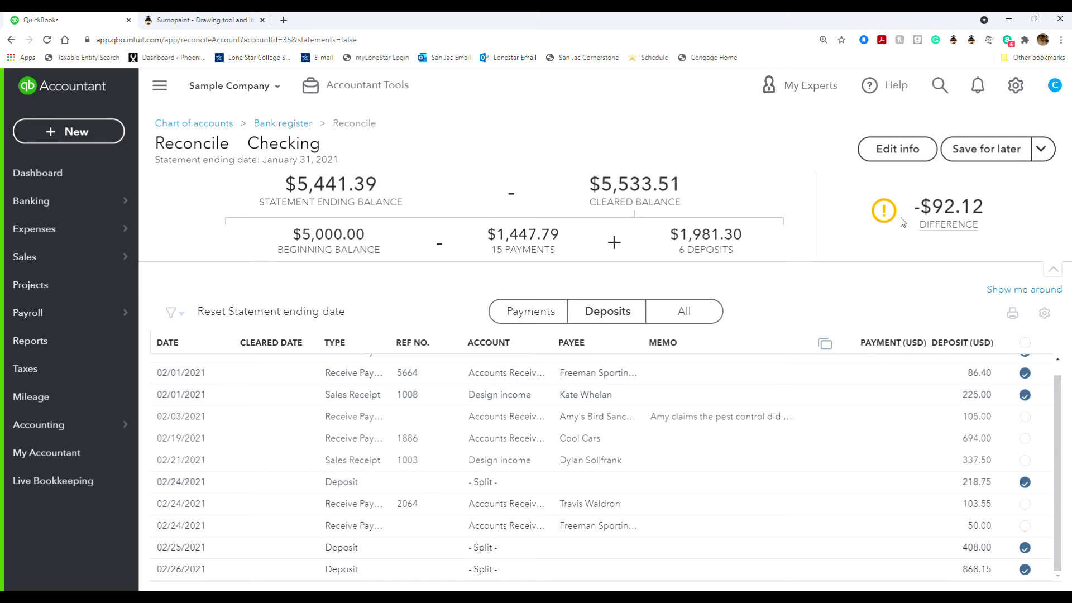
Save the Checking reconciliation for later and open the vendor list.
click(953, 151)
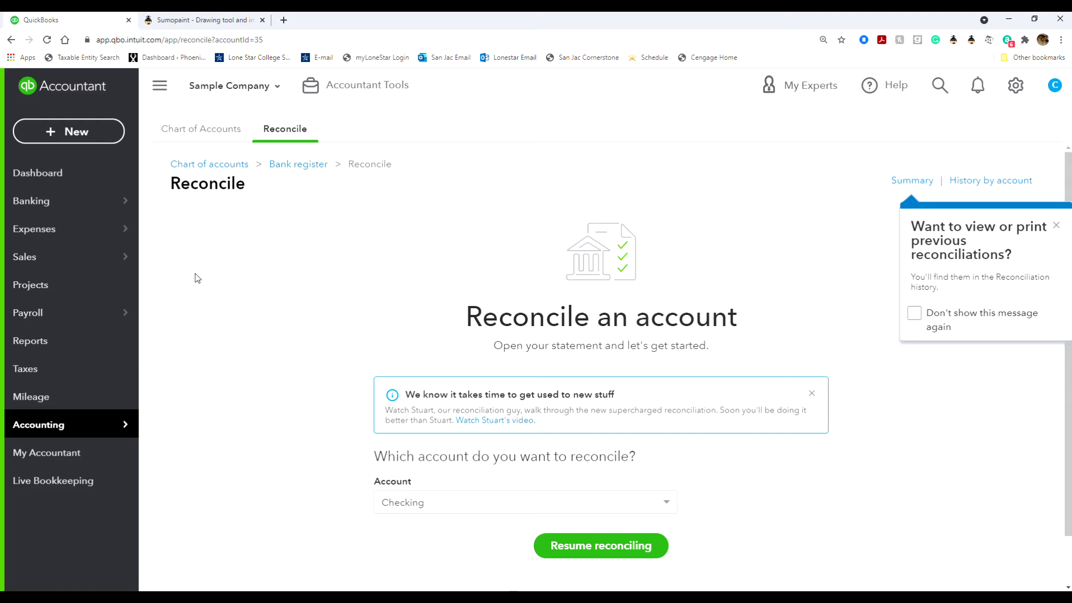
mouse_move(125, 201)
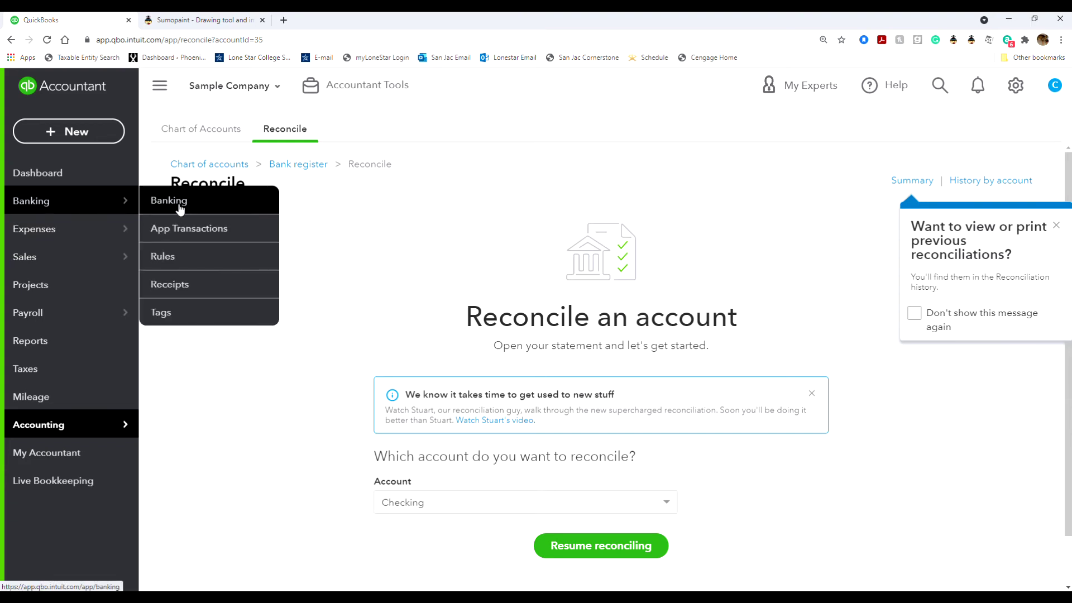
mouse_move(84, 235)
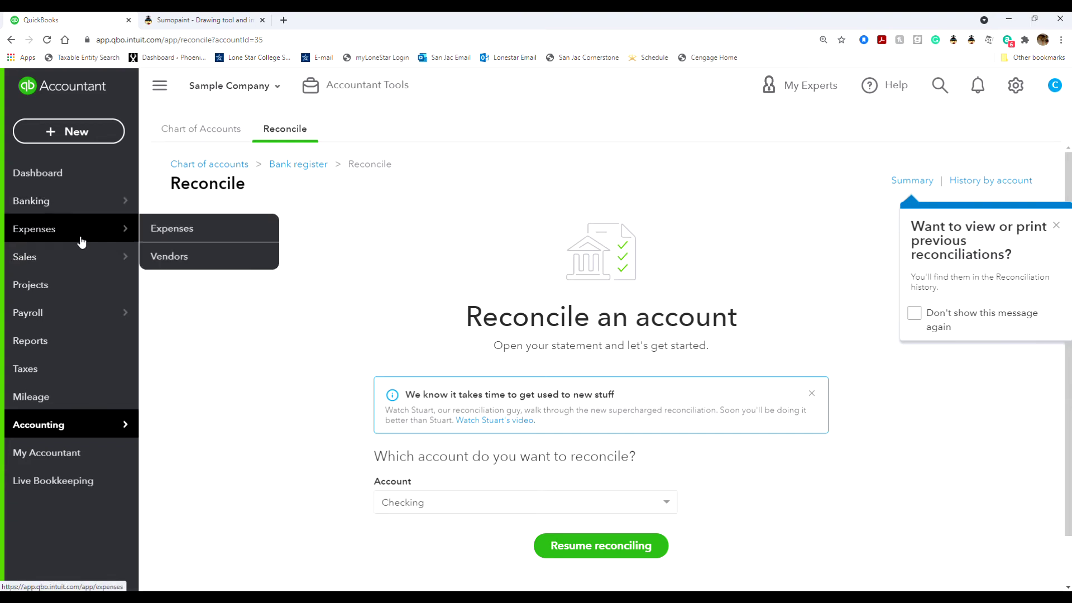
click(185, 258)
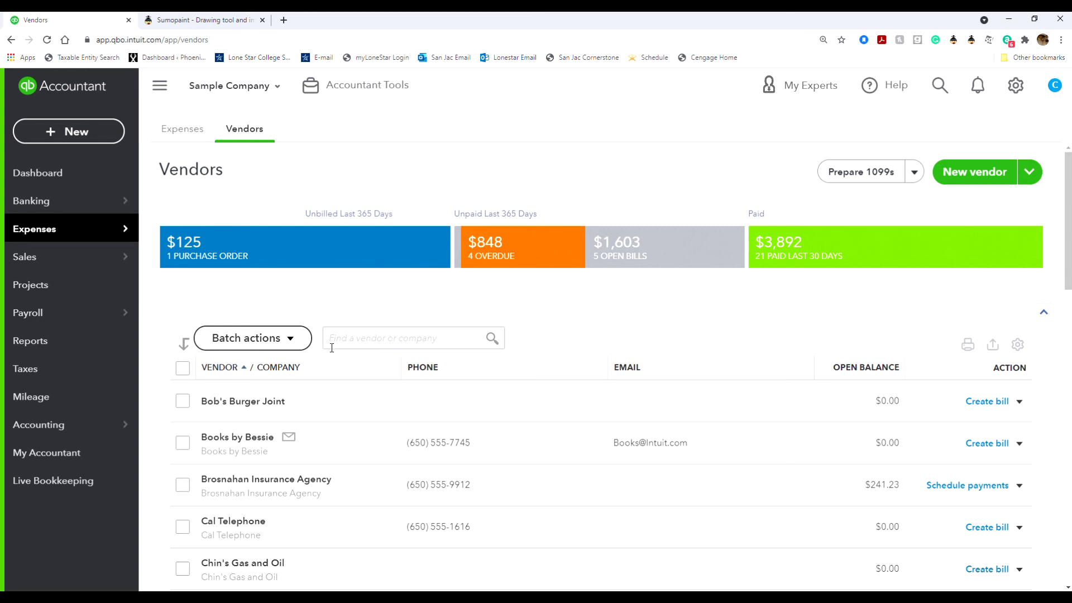
Create and save a new vendor with Bay Town Bank as the company and display name.
mouse_move(53, 232)
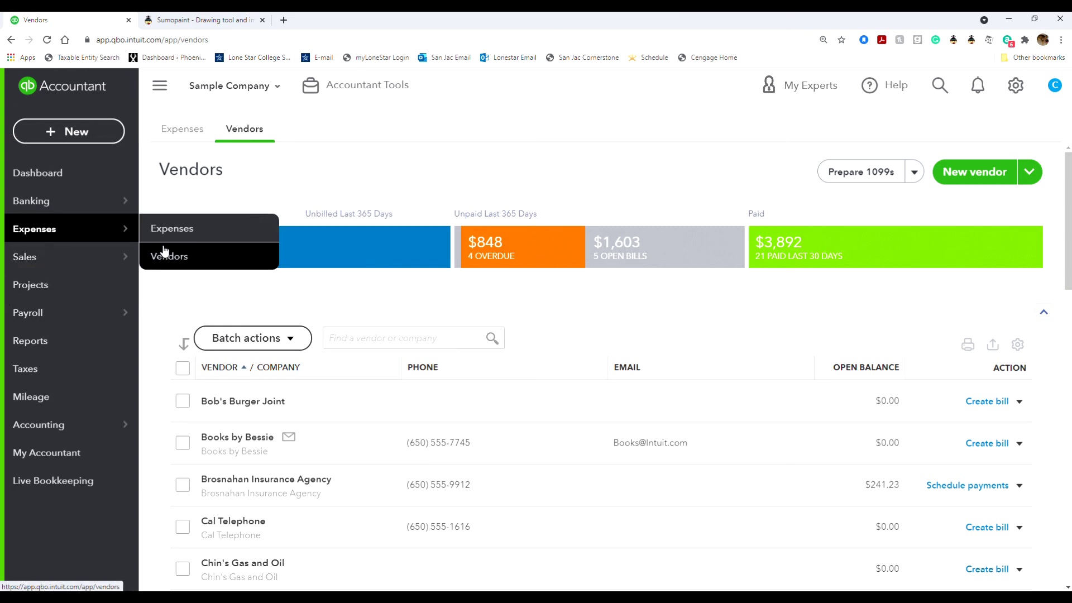
click(993, 179)
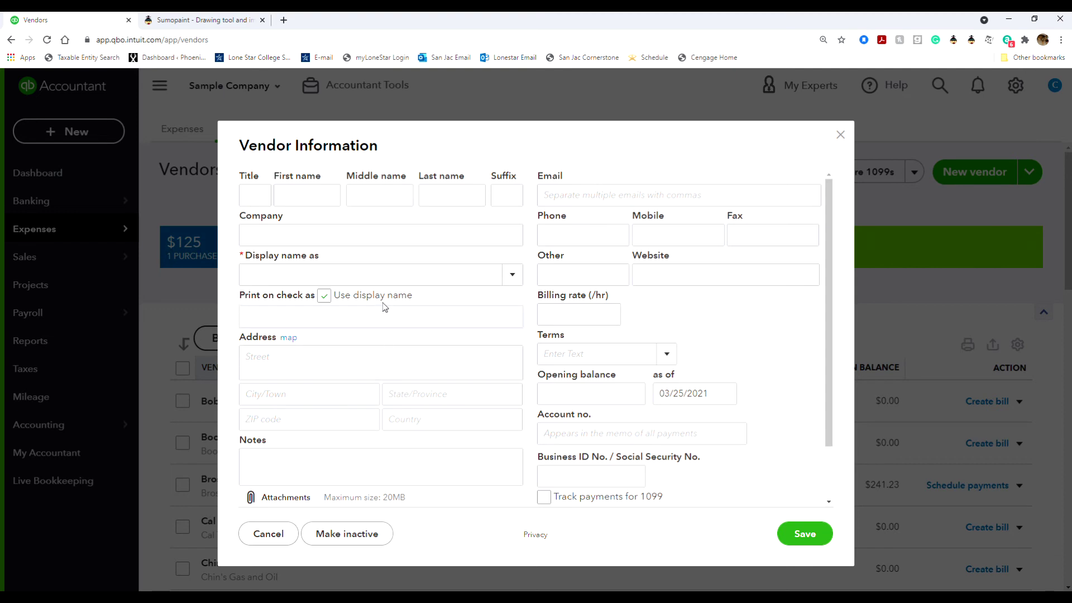
click(324, 229)
click(333, 273)
click(329, 230)
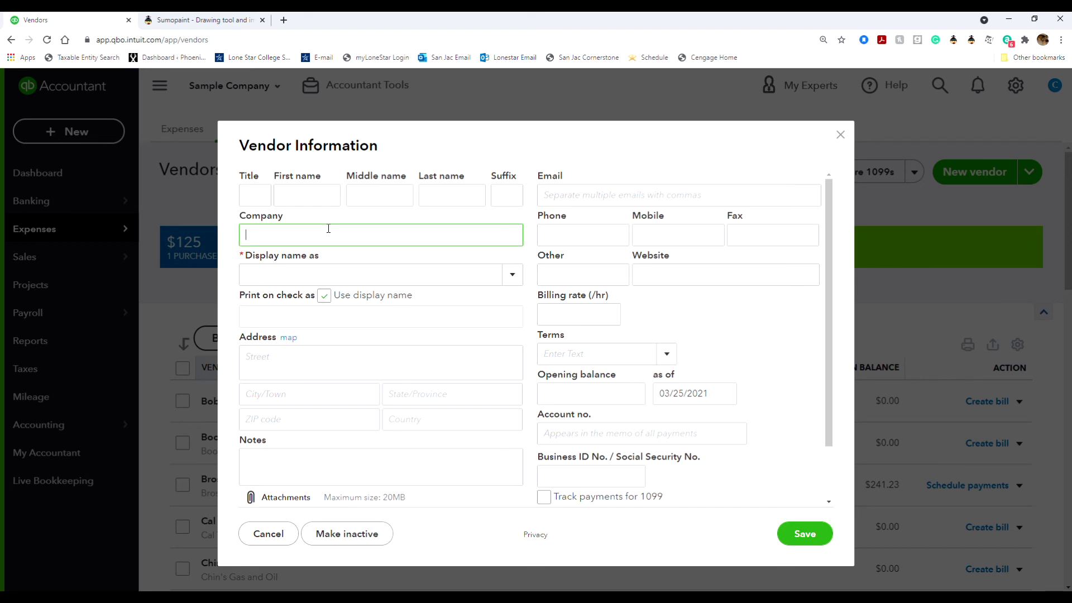
text(Bay Town Bank)
click(384, 261)
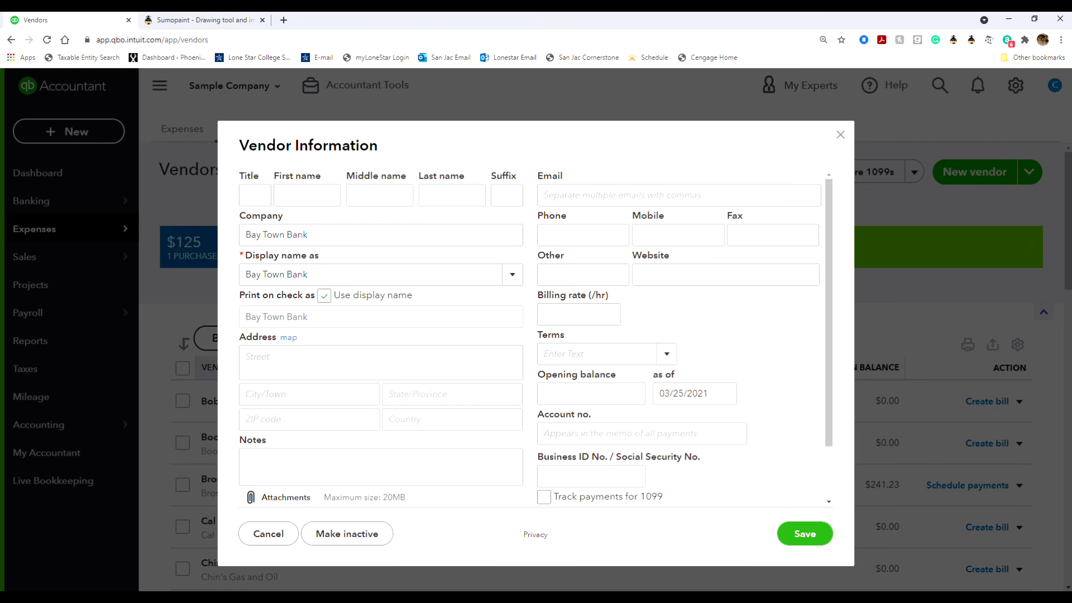
click(807, 534)
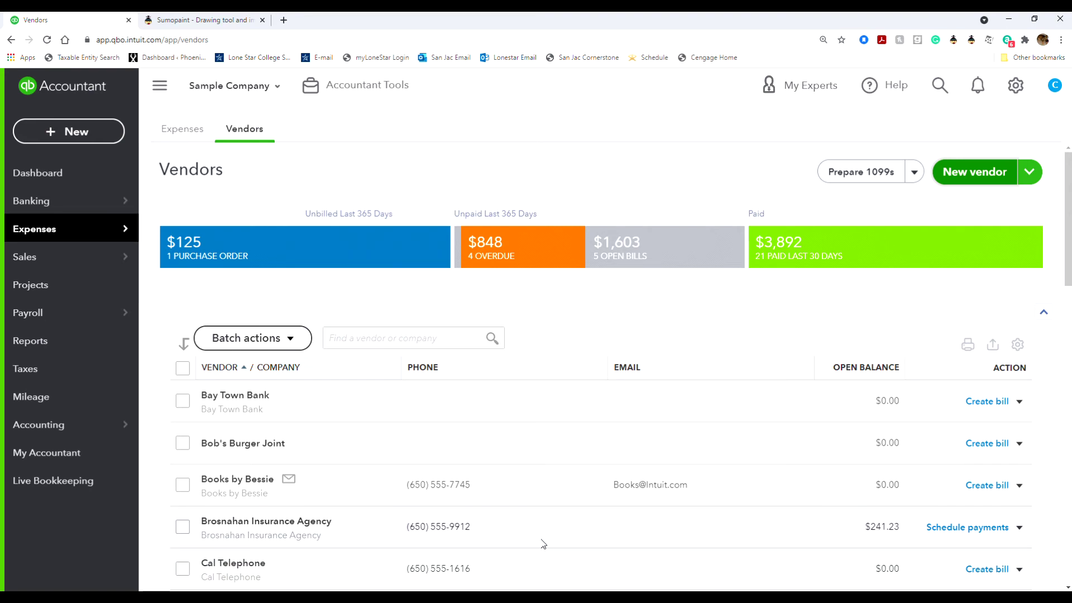
Start a new vendor check drawn on the Checking account.
scroll(566, 482, down, 1)
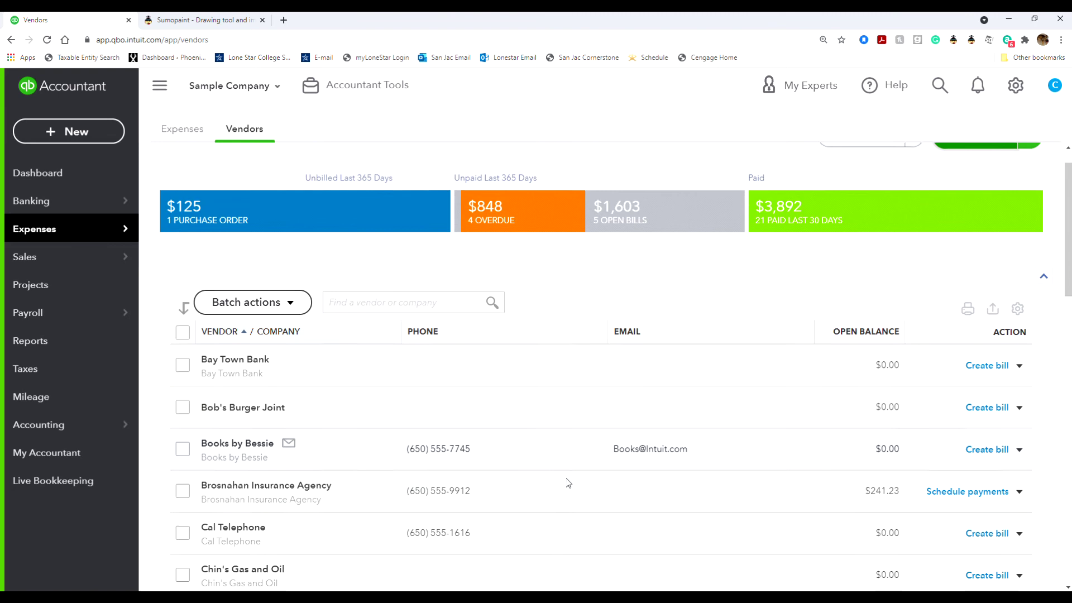
scroll(568, 483, down, 1)
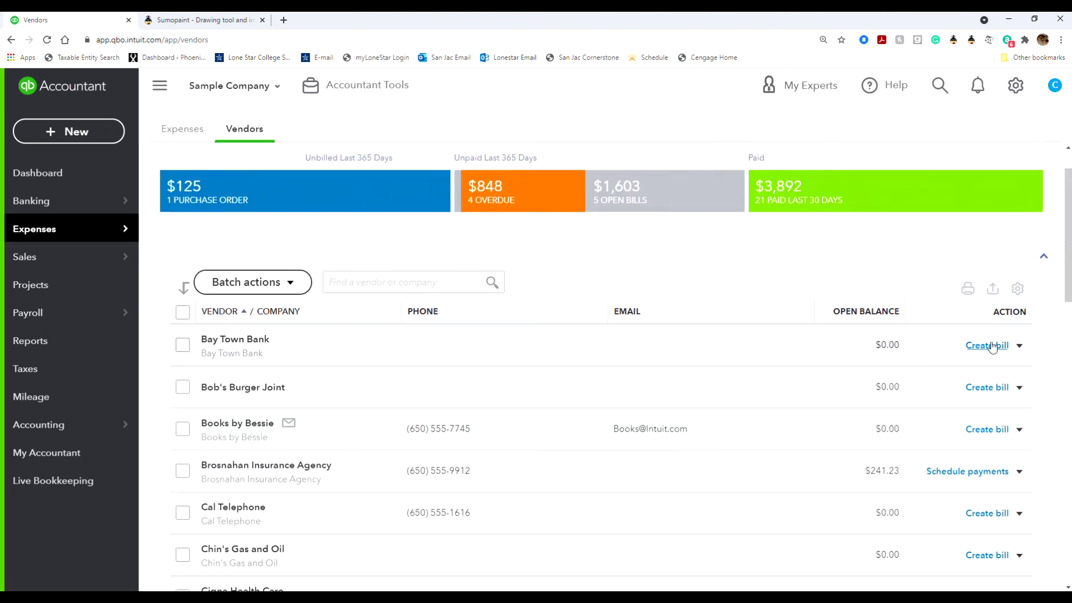
click(1019, 346)
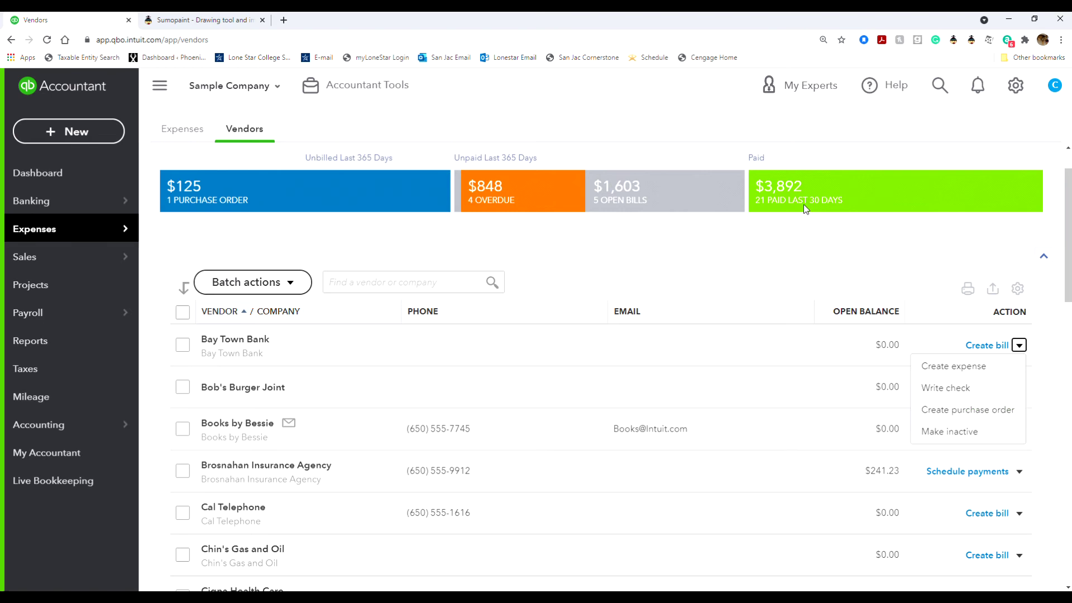
click(84, 131)
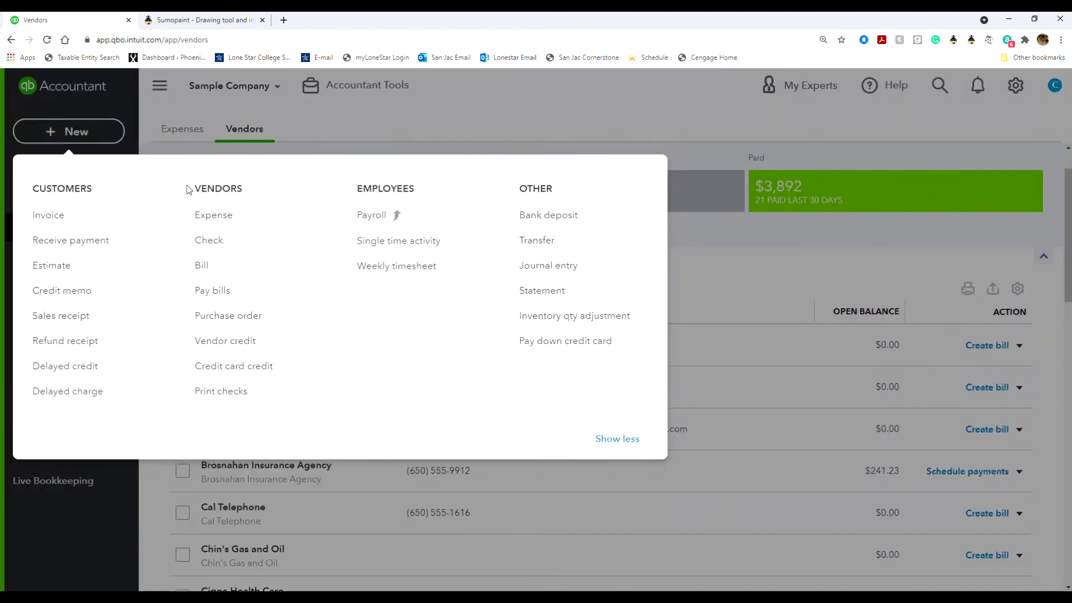
click(235, 242)
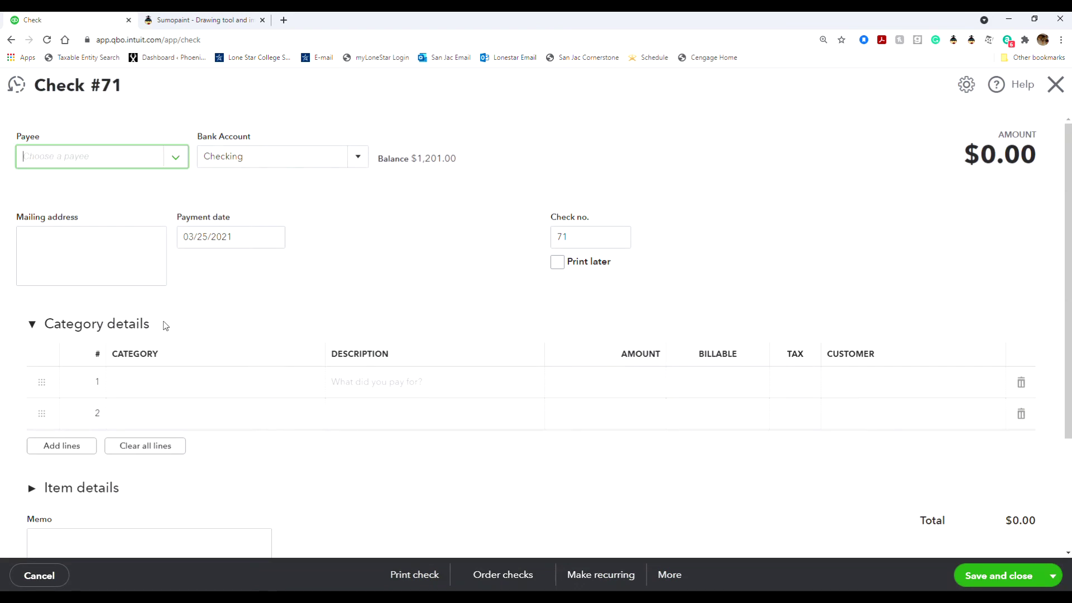
Try to set Bay Town Bank as the payee of the check.
click(93, 158)
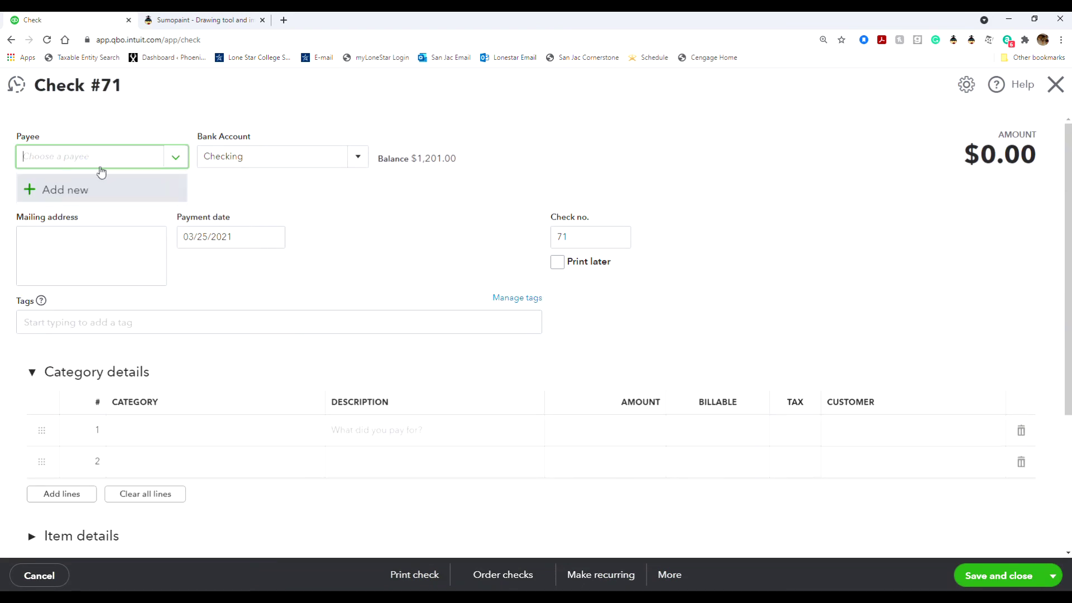
text(bay)
key(BackSpace)
key(BackSpace)
key(BackSpace)
text(Bay Town Bank)
click(426, 222)
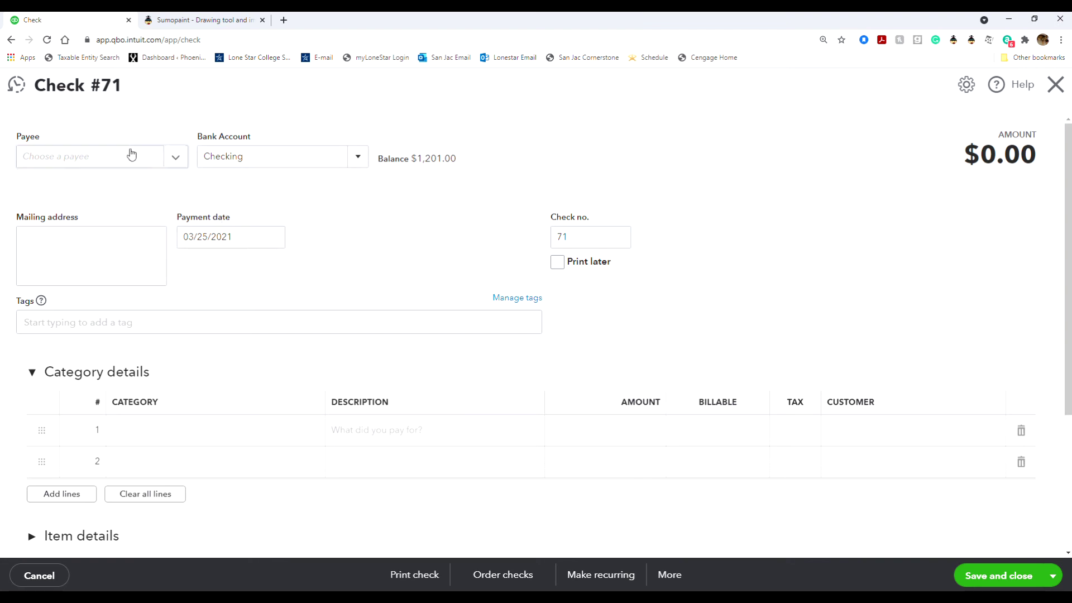
Try to add Bay Town Bank as a new vendor name from the check's payee choices.
click(176, 157)
click(133, 190)
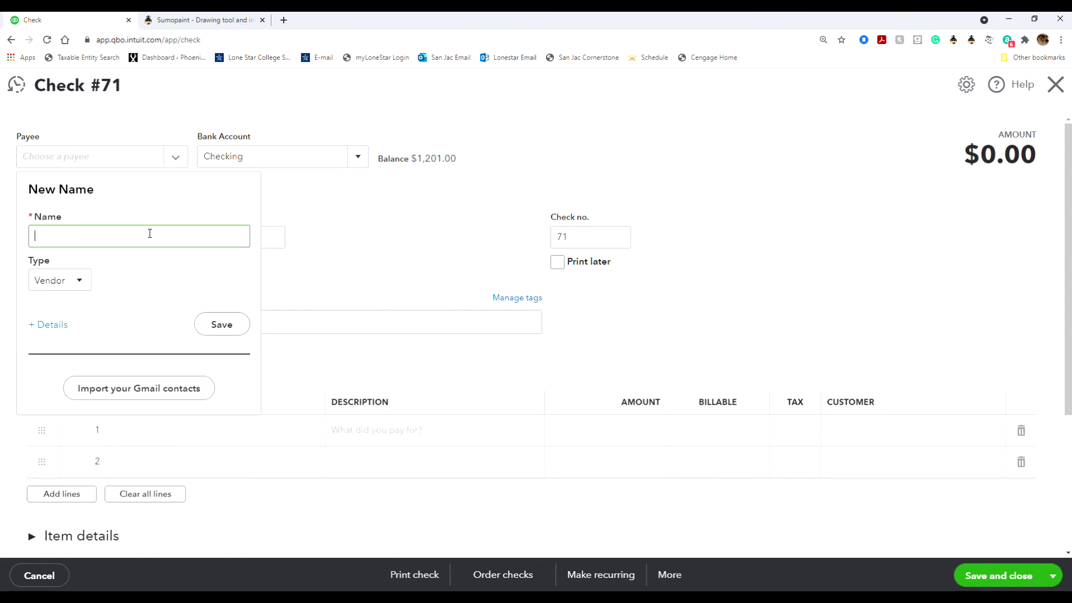
text(Bay Town Bank)
click(213, 328)
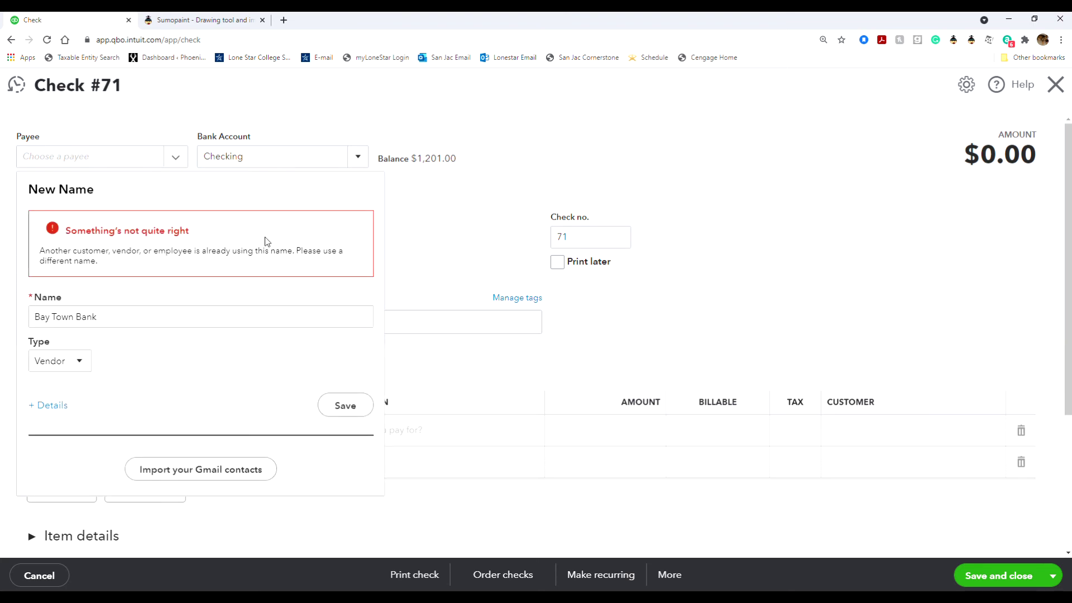
click(494, 243)
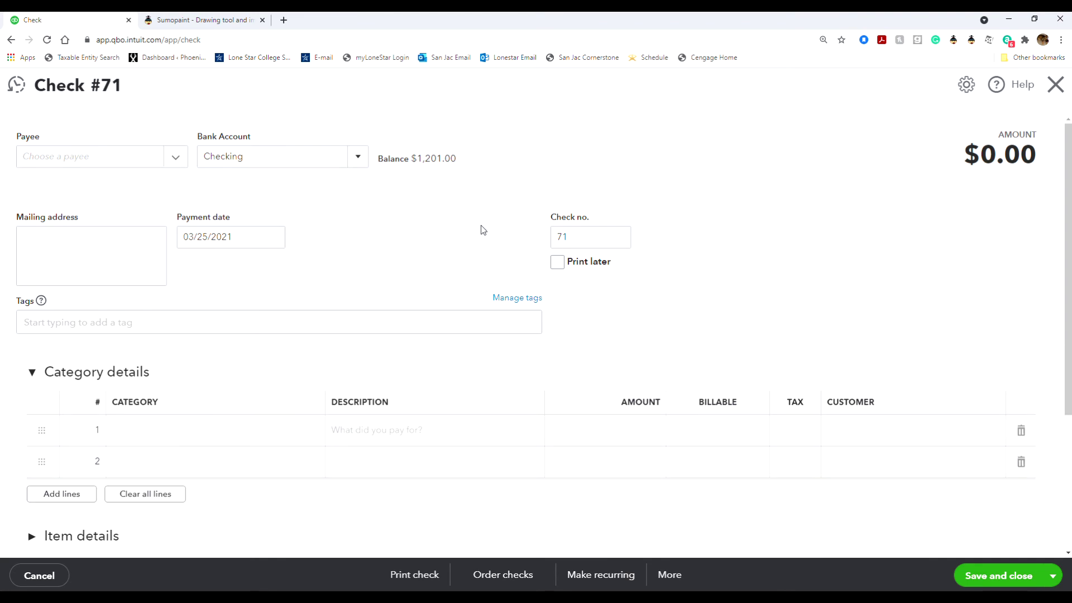
Set the check's payment date to 01/30/2021 and clear its check number.
click(235, 244)
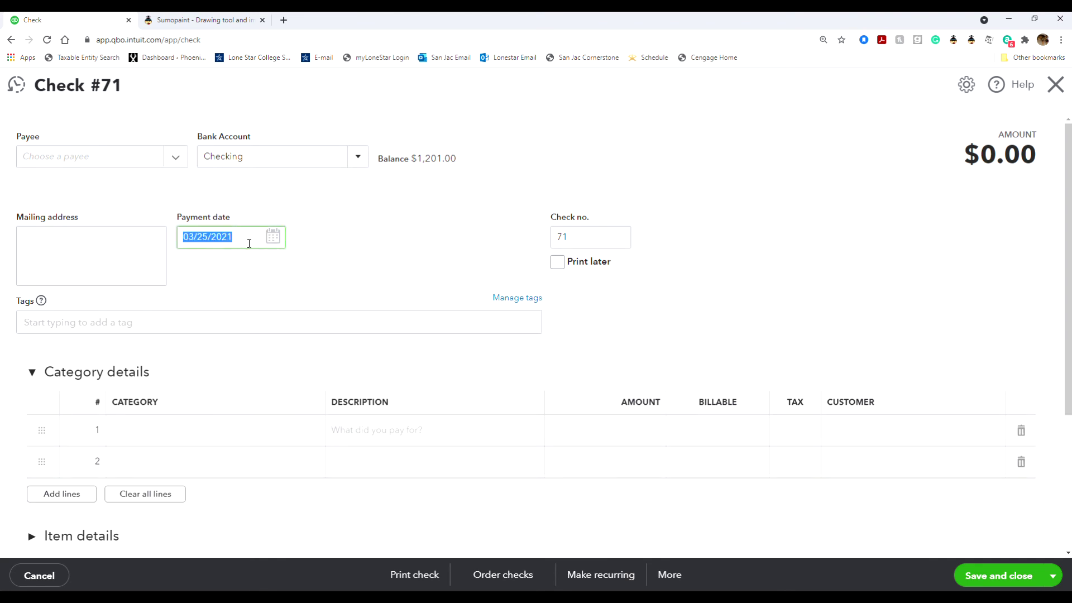
click(272, 239)
click(191, 271)
click(191, 272)
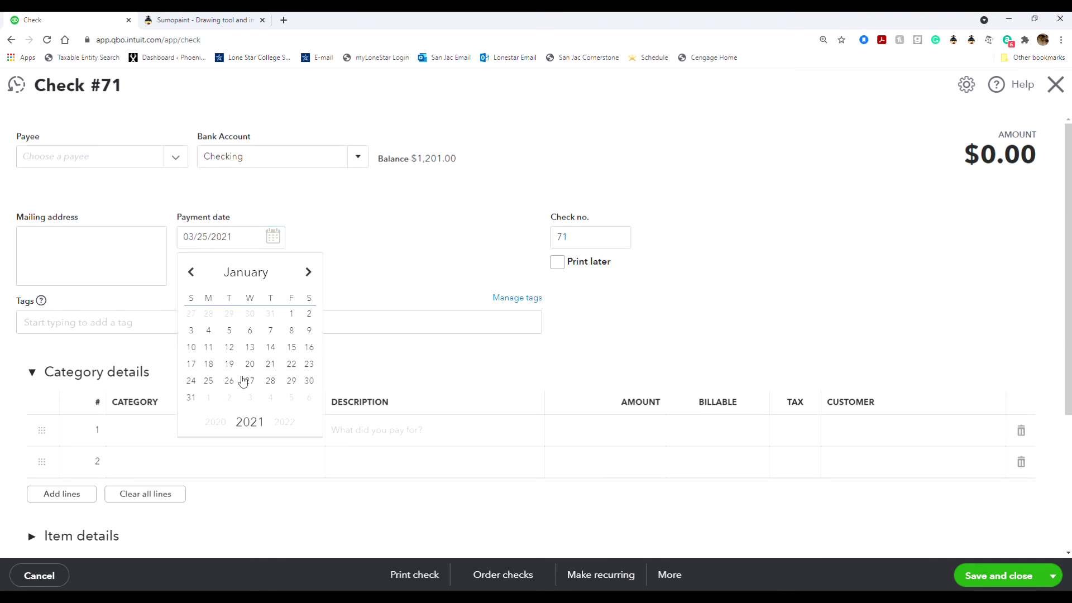
click(309, 380)
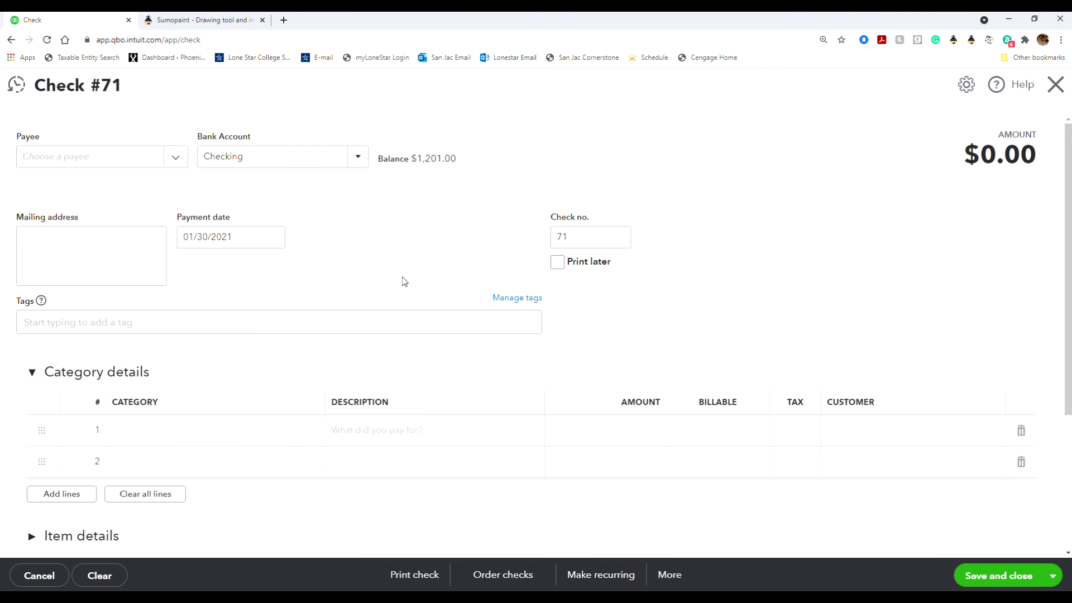
key(Tab)
key(BackSpace)
click(465, 260)
Fill the first category line with Loan Payable and an amount of 75.45.
click(229, 430)
text(loan)
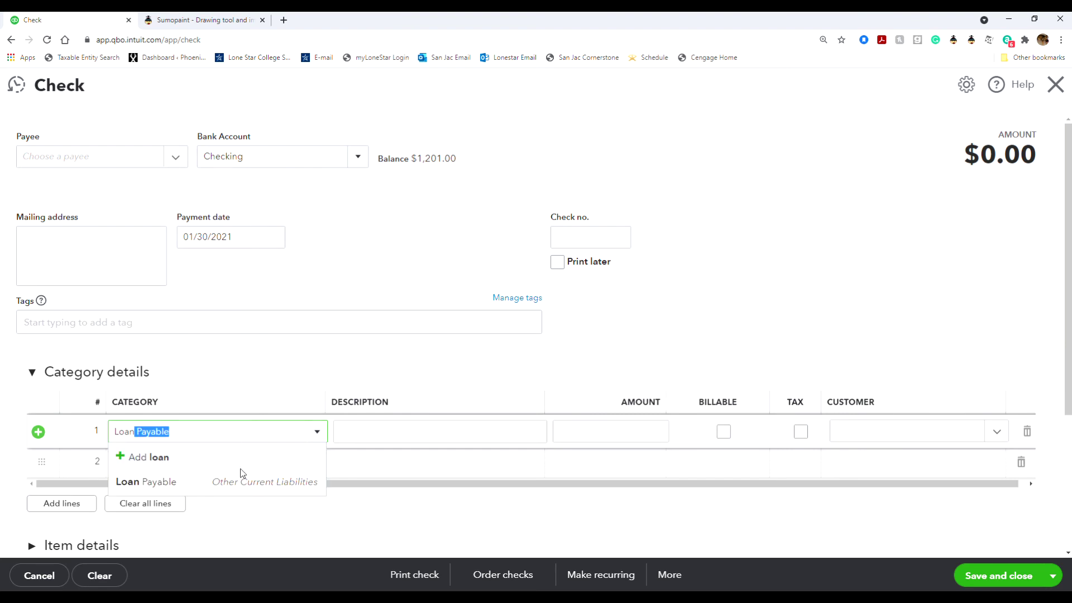
click(240, 481)
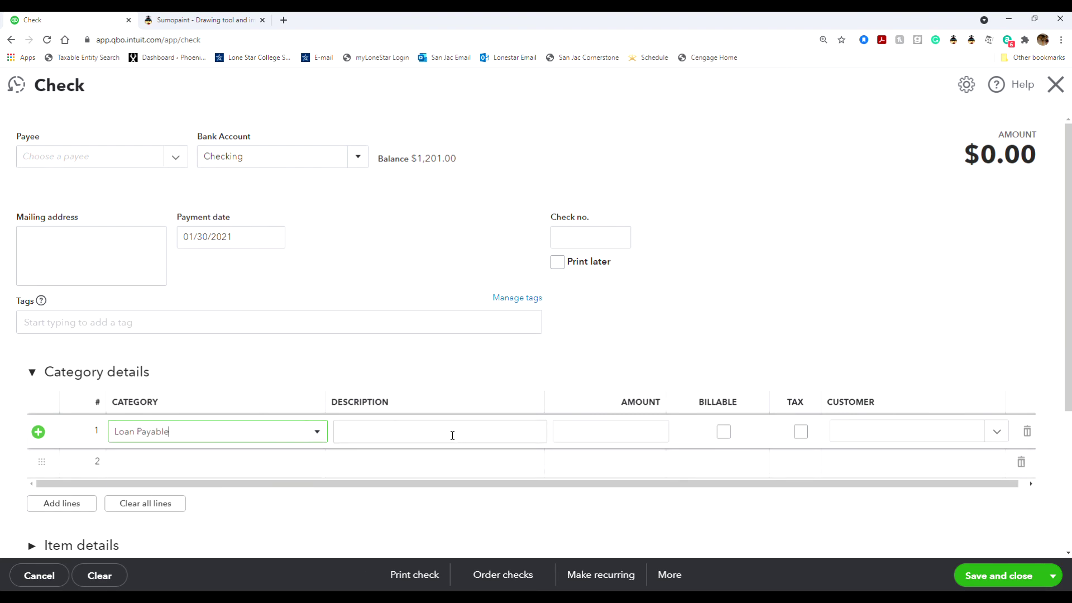
click(617, 431)
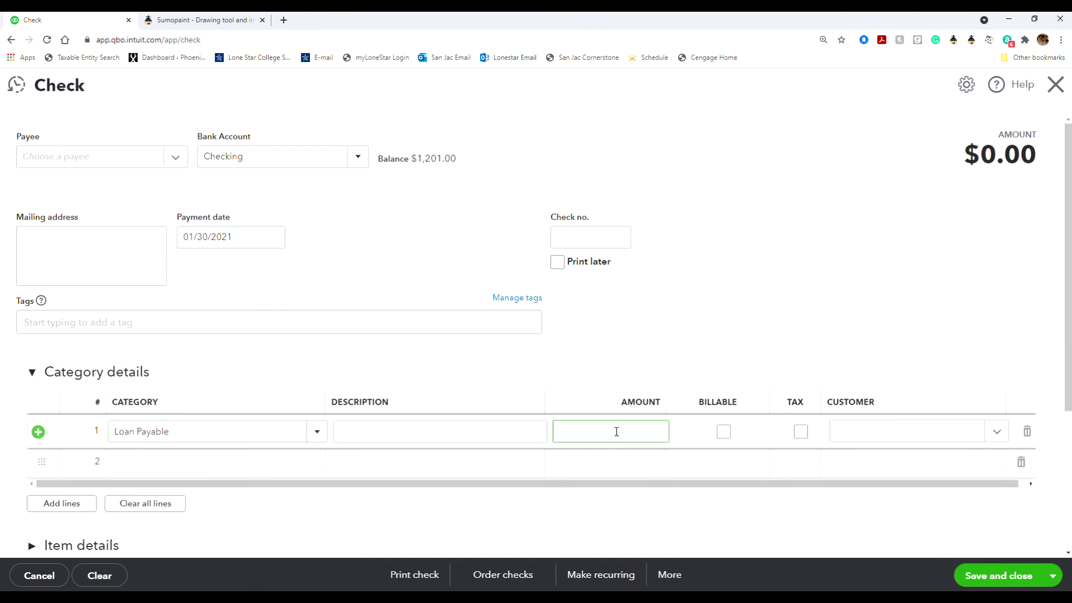
text(75.45)
click(783, 332)
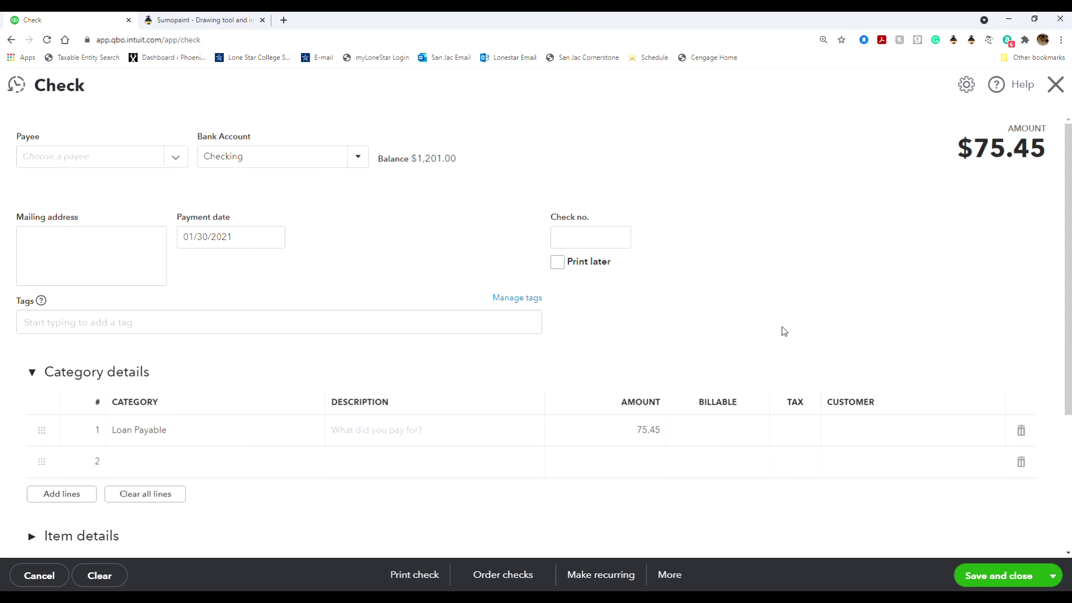
Create an Interest Expense account of type Expenses with detail type Interest Paid for the second category line.
click(180, 457)
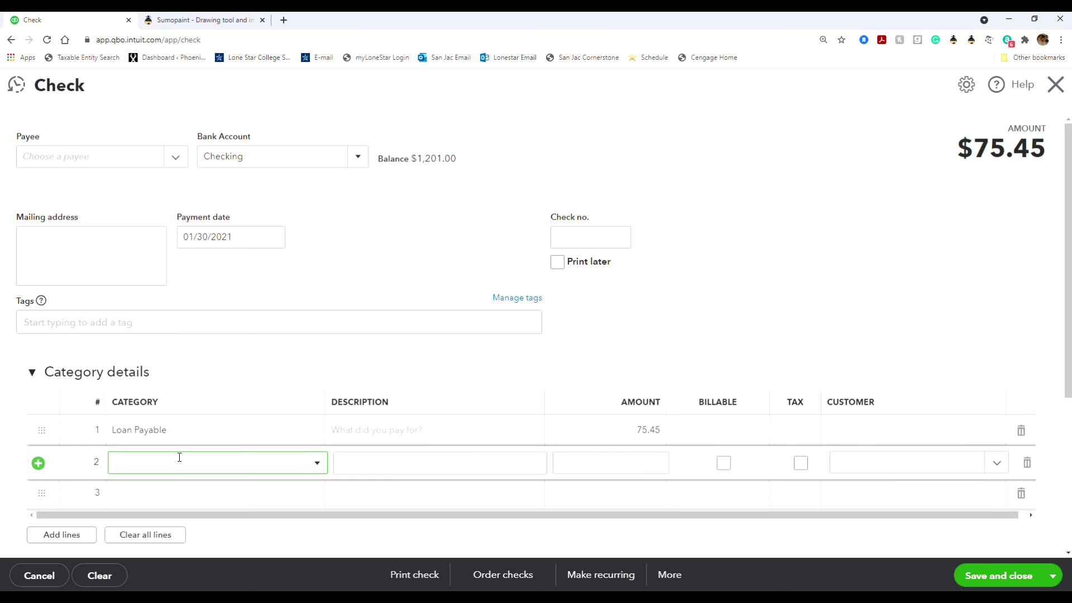
text(In)
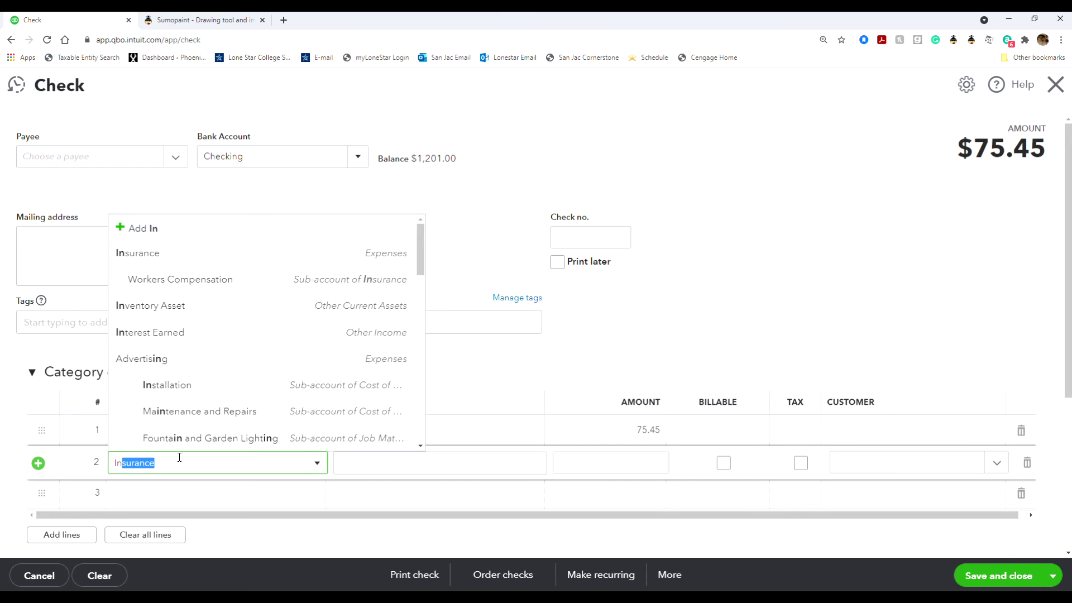
text(te)
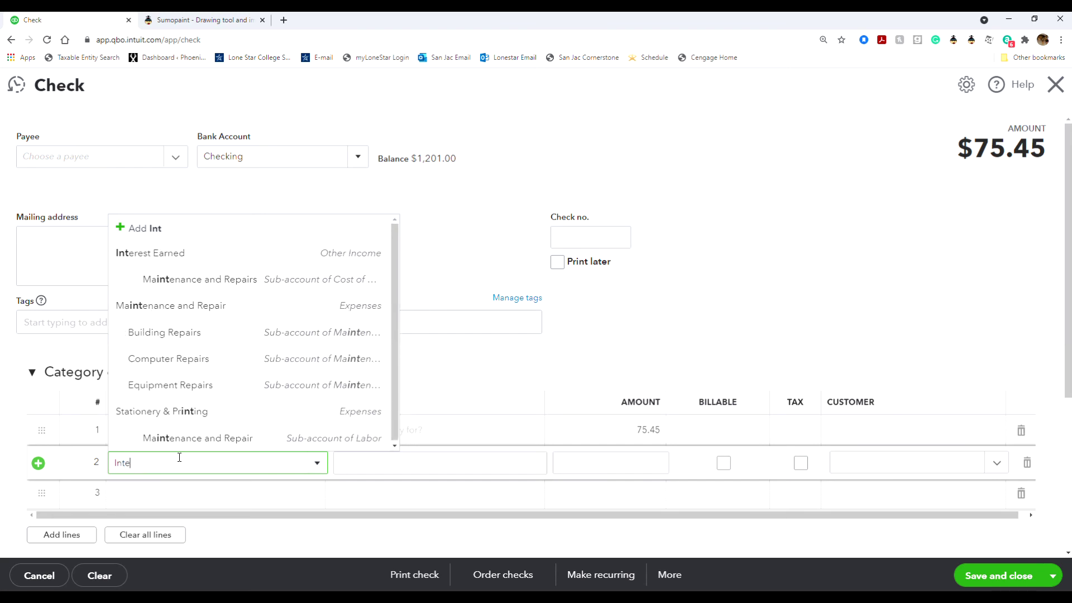
text(rest Ex)
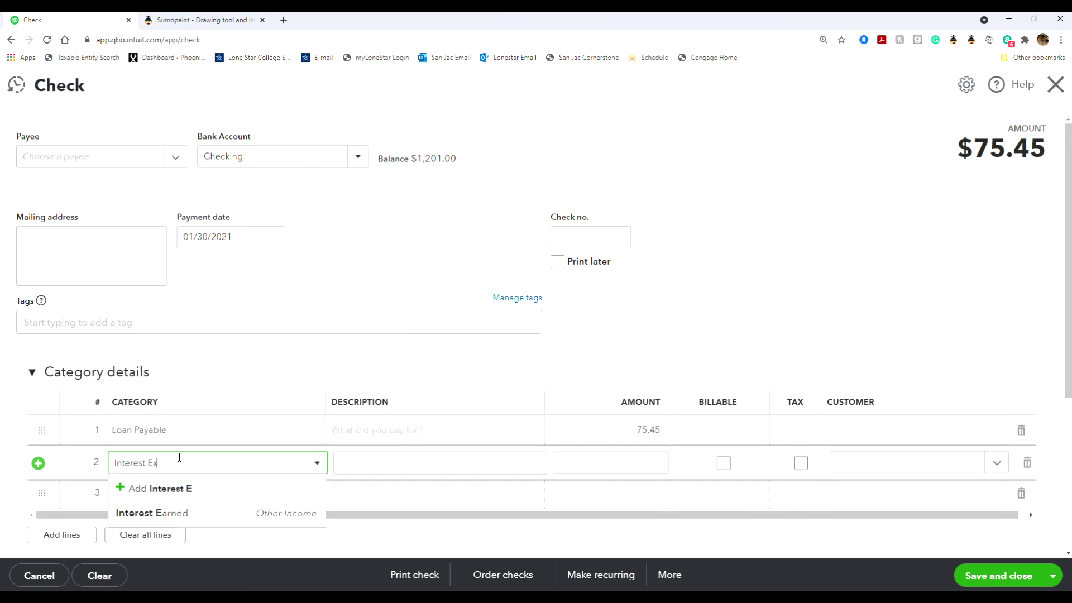
text(pense)
key(Escape)
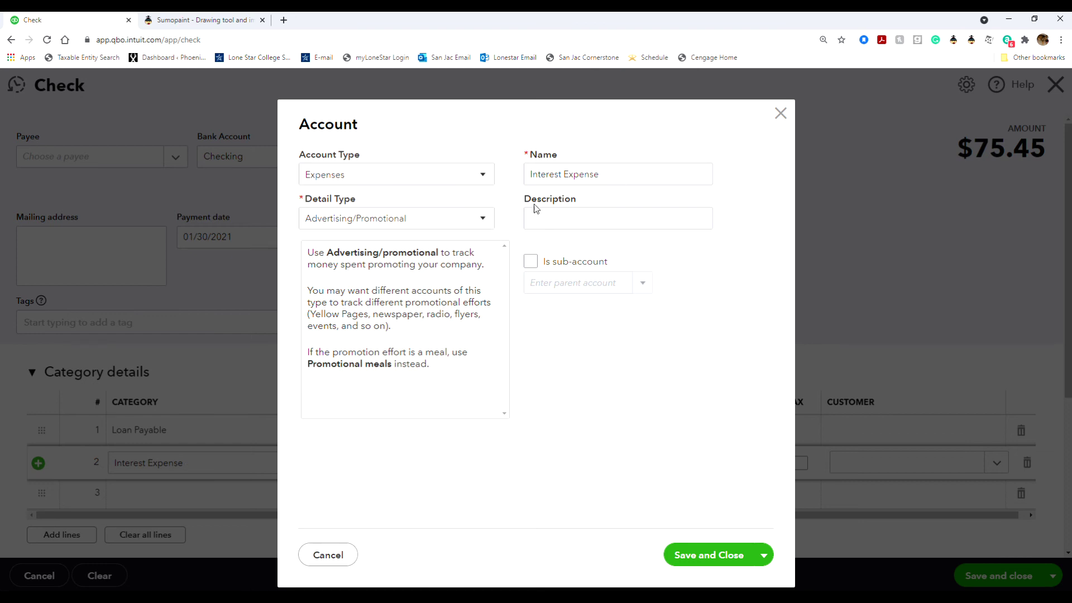
click(484, 221)
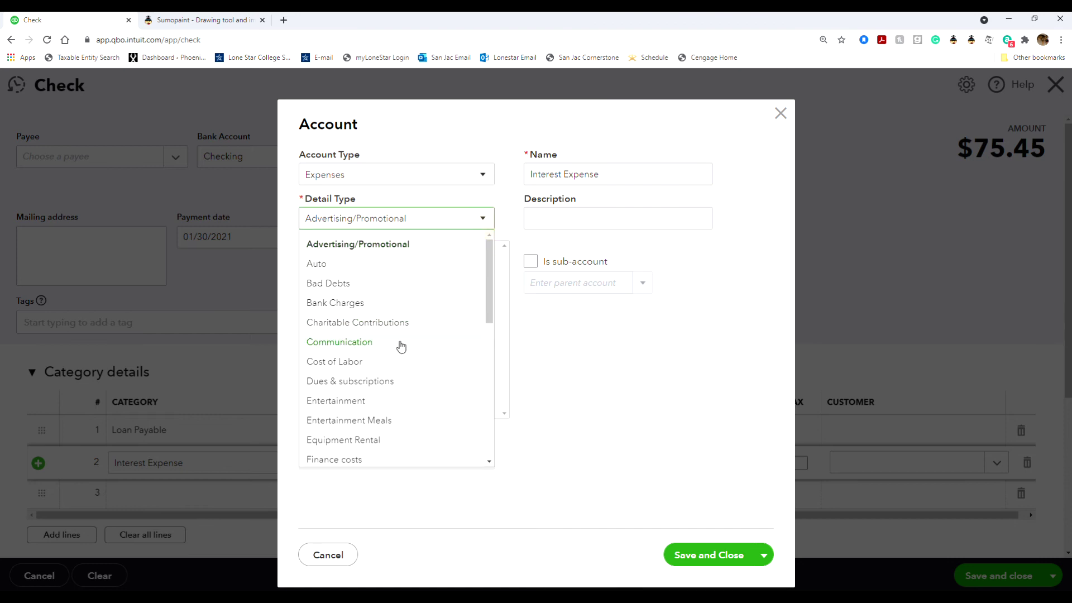
scroll(419, 390, down, 4)
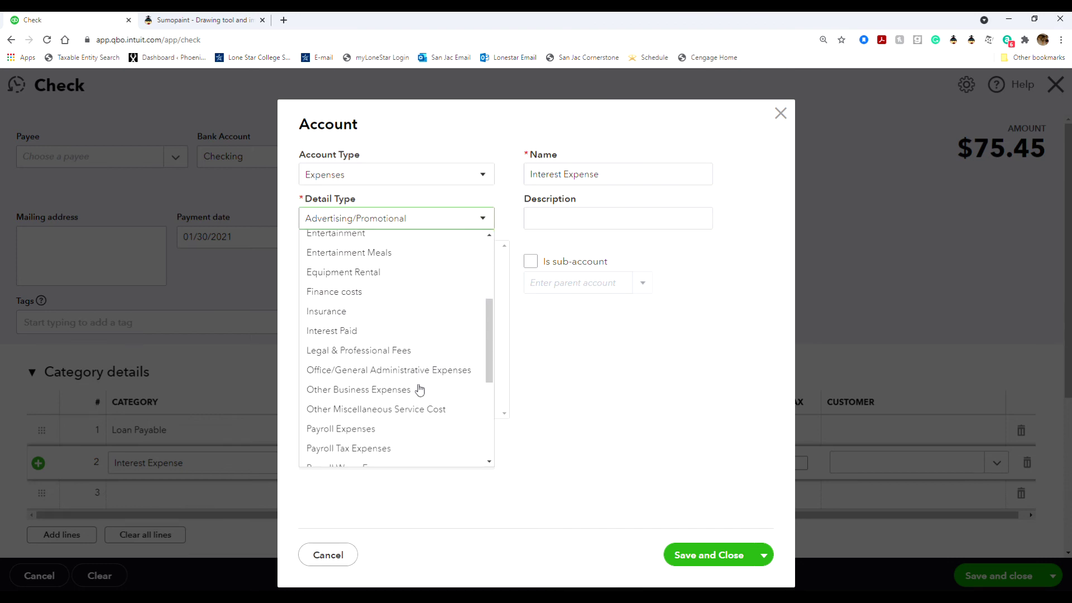
click(369, 275)
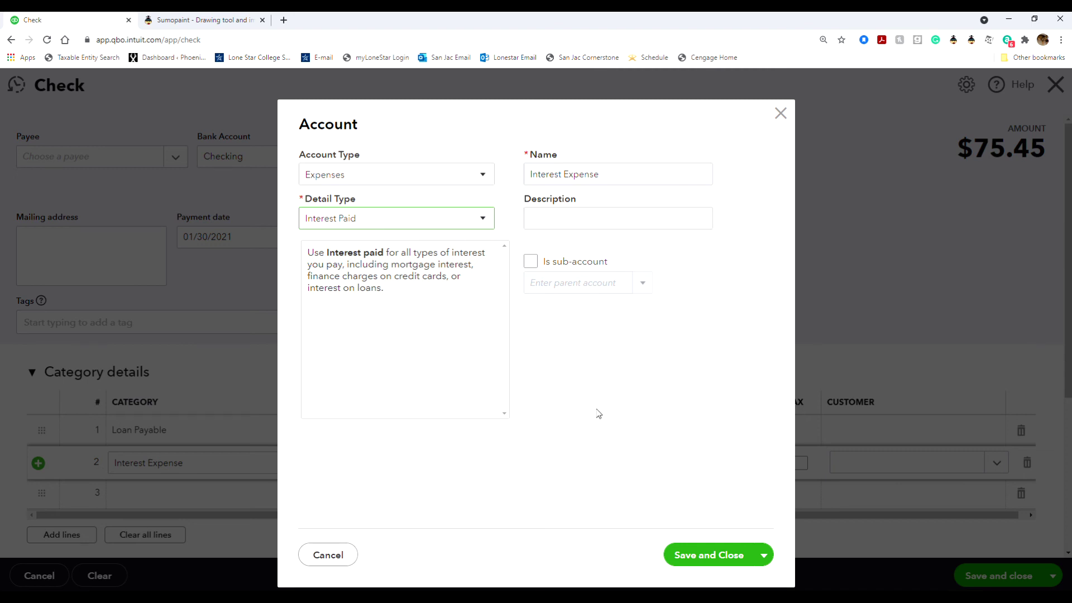
click(689, 556)
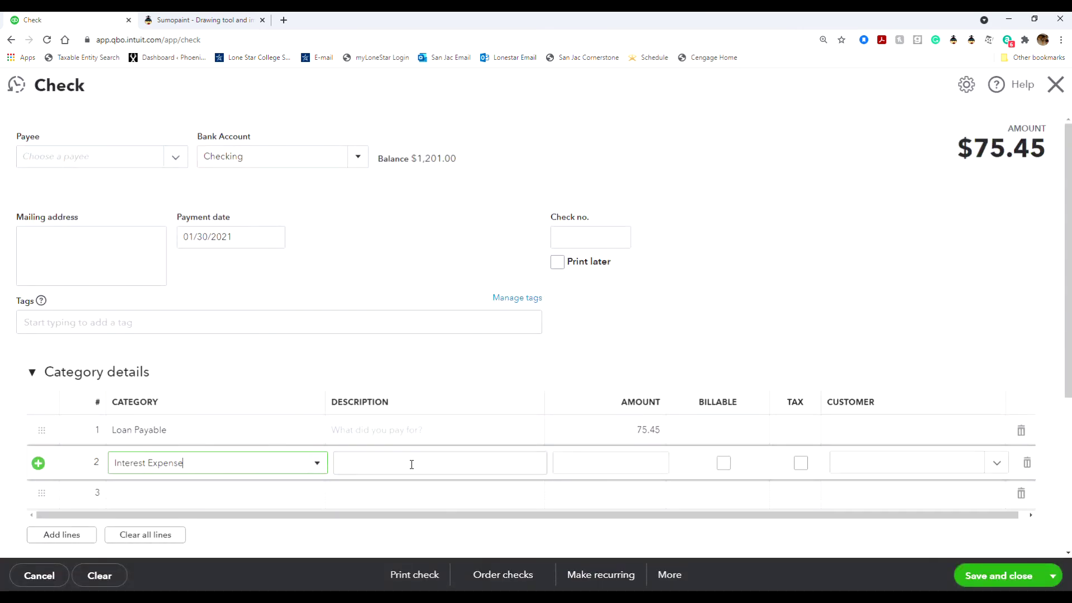
Set the Interest Expense line's amount to 16.67.
click(582, 472)
text(16.67)
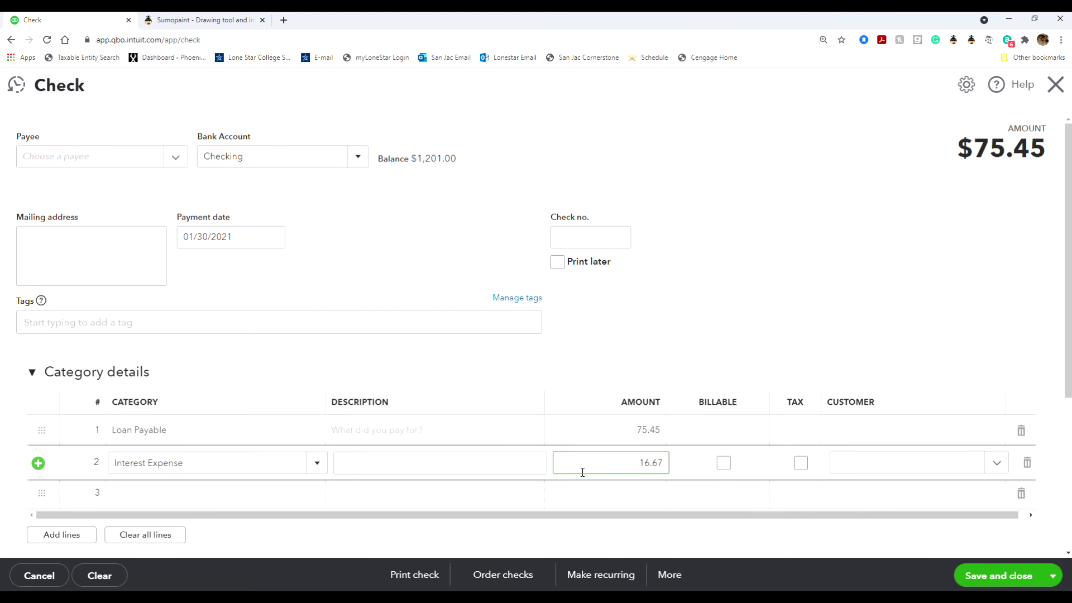
click(794, 356)
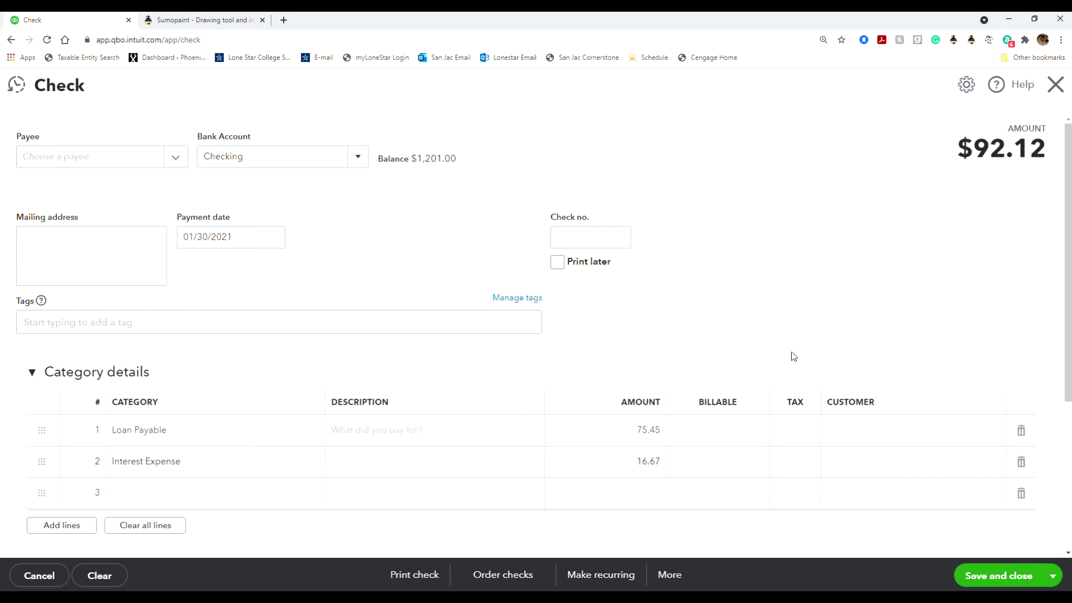
Add the memo "Truck Loan Payment" to the loan payment check, save the check and close the form.
scroll(789, 359, down, 4)
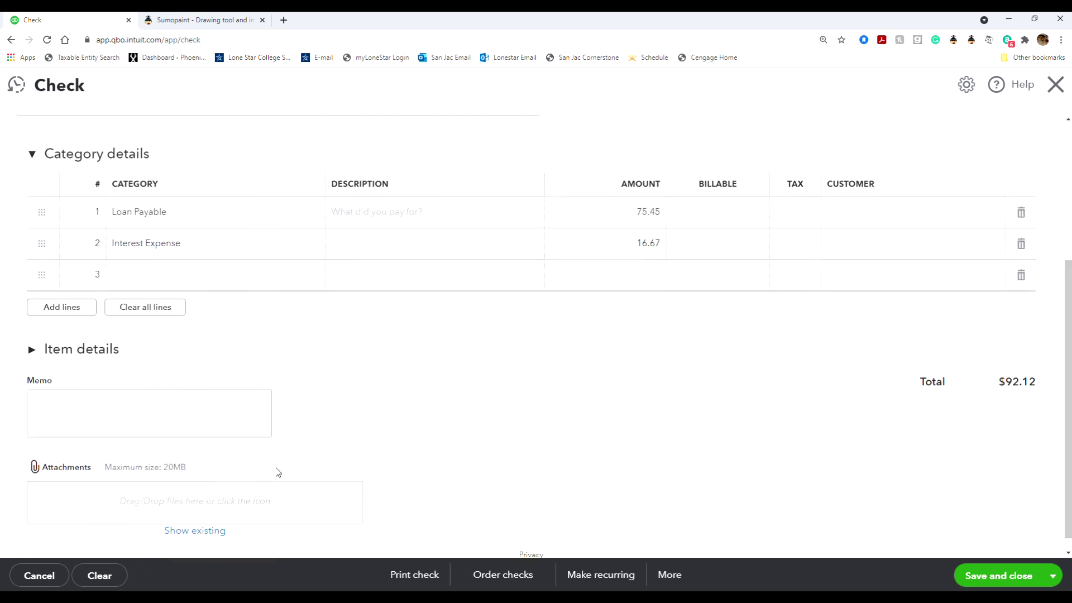
click(197, 397)
text(T)
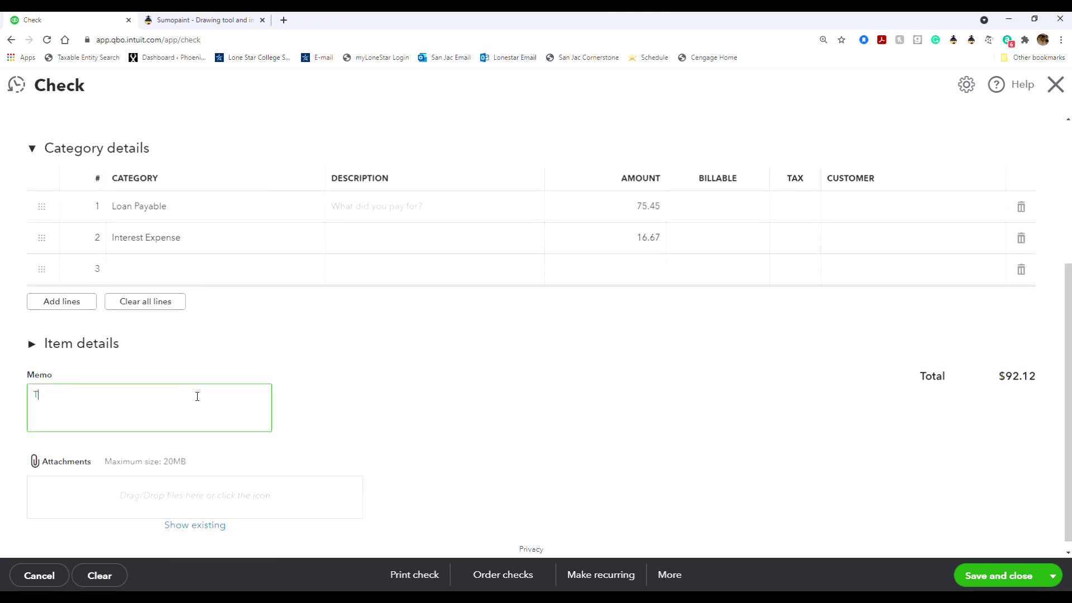
text(ruck Loan Payment)
click(489, 445)
scroll(794, 337, up, 4)
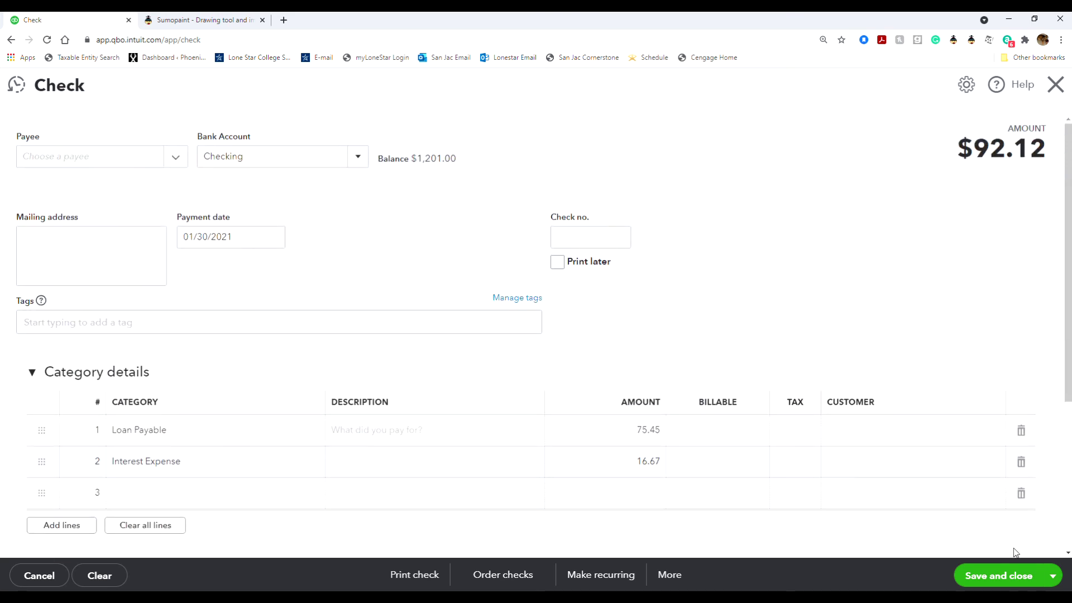
click(1014, 578)
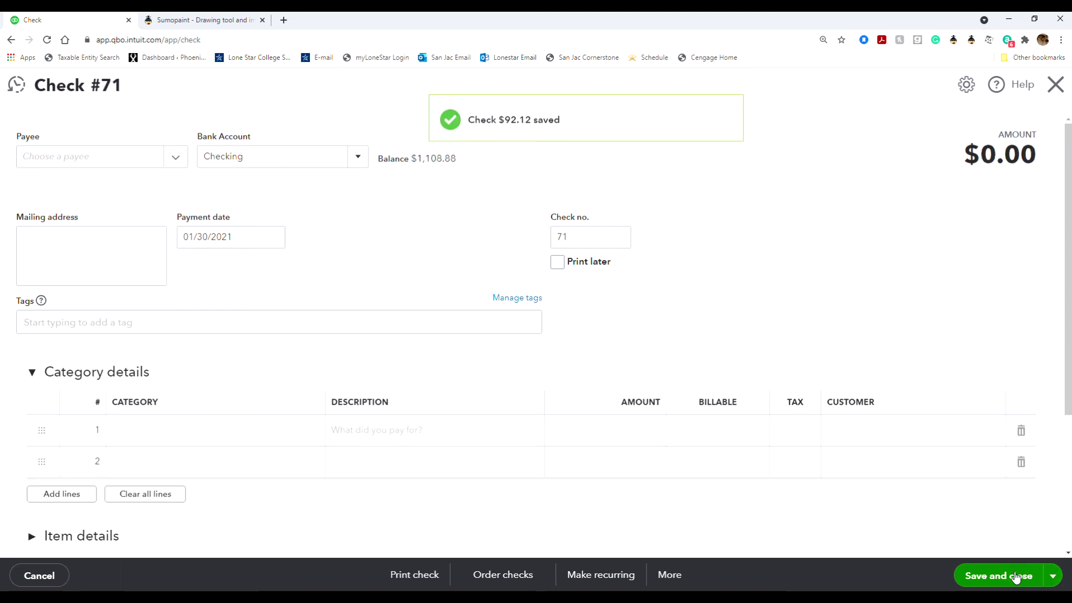
click(1055, 85)
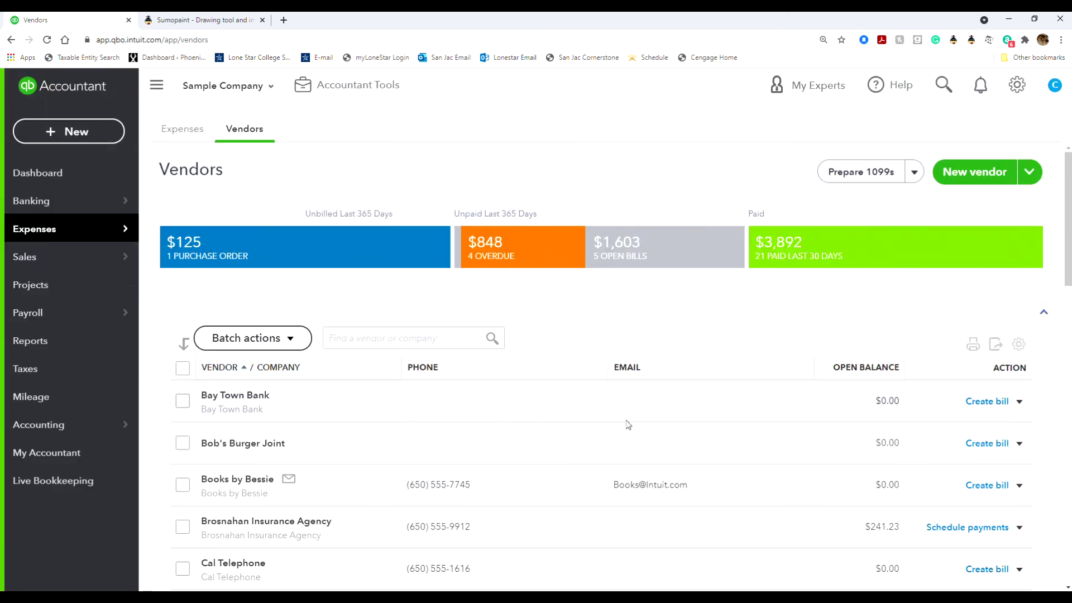
click(1019, 402)
click(986, 444)
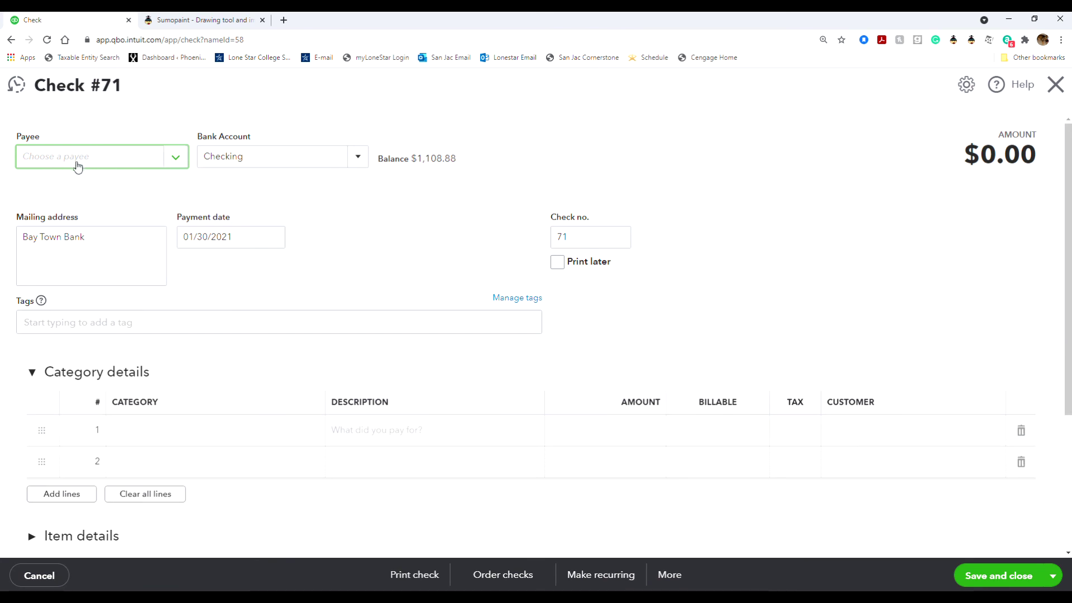
click(1059, 88)
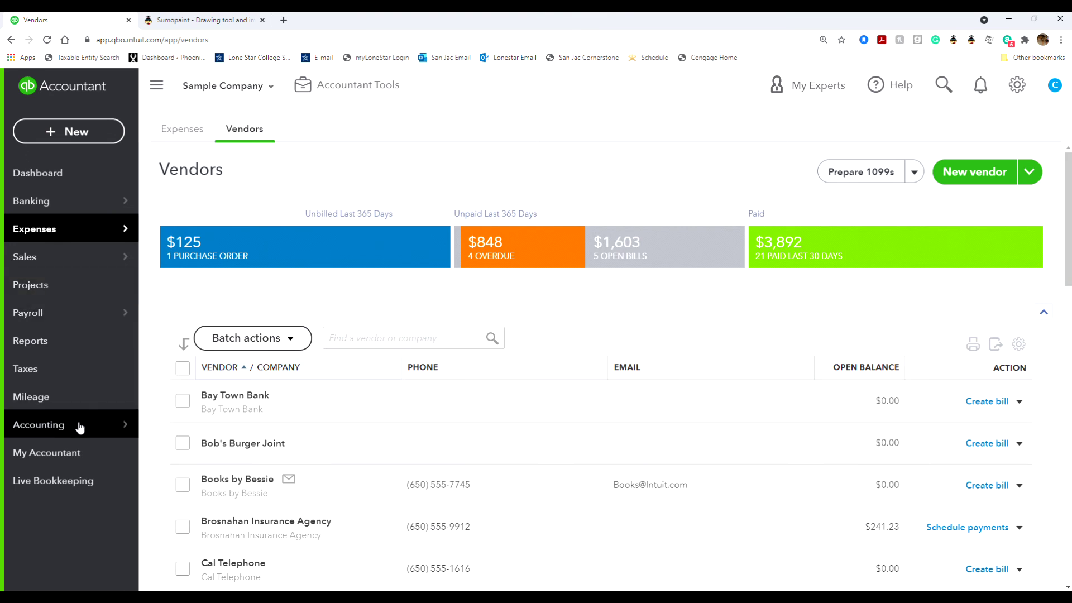
Resume the in-progress reconciliation of the Checking account and dismiss the tip messages.
click(1016, 85)
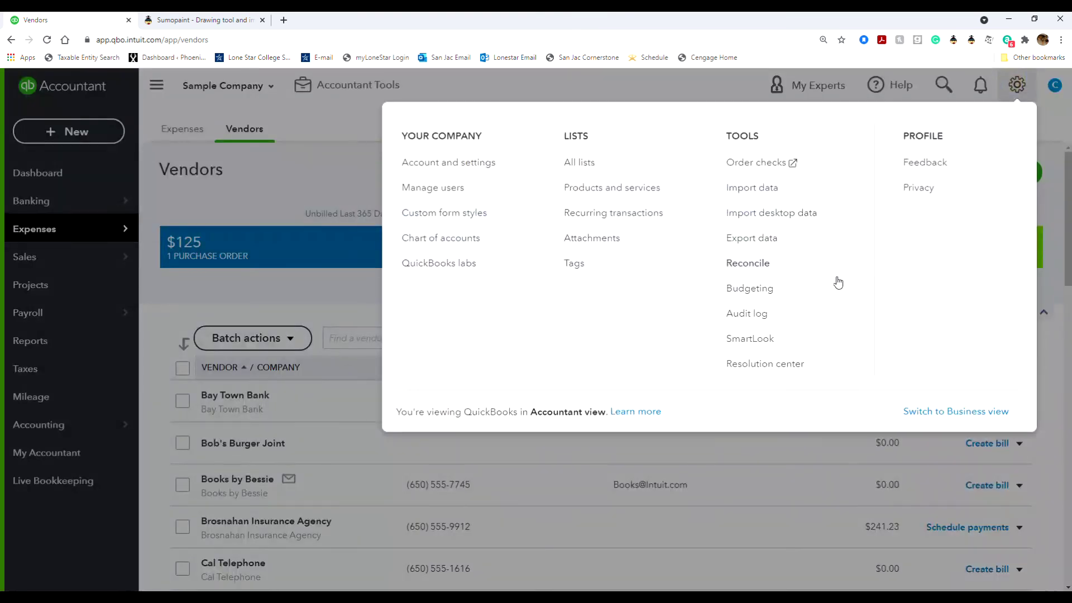
click(768, 263)
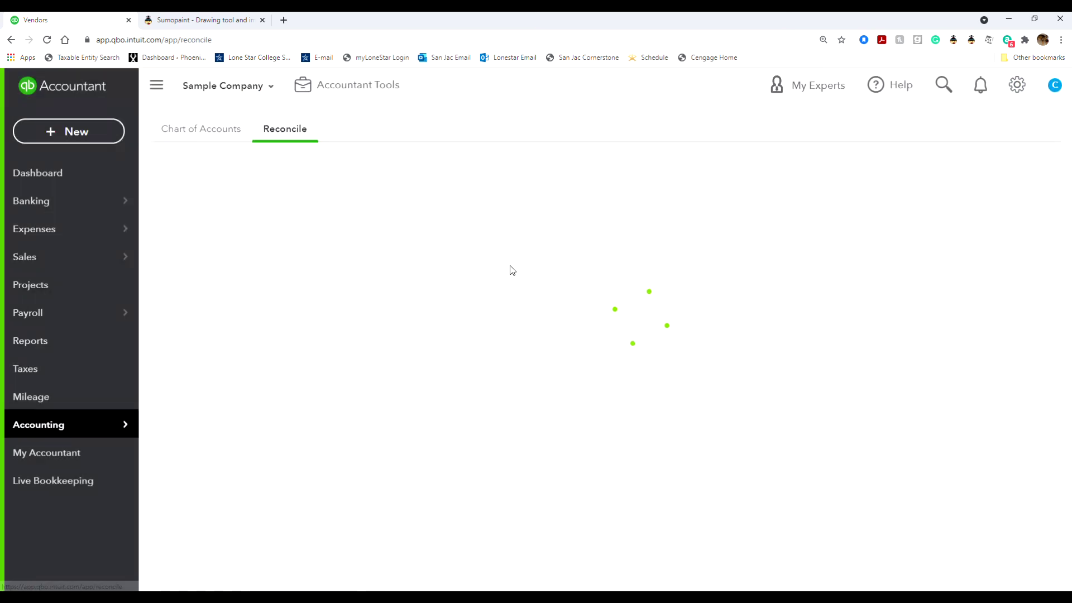
click(614, 545)
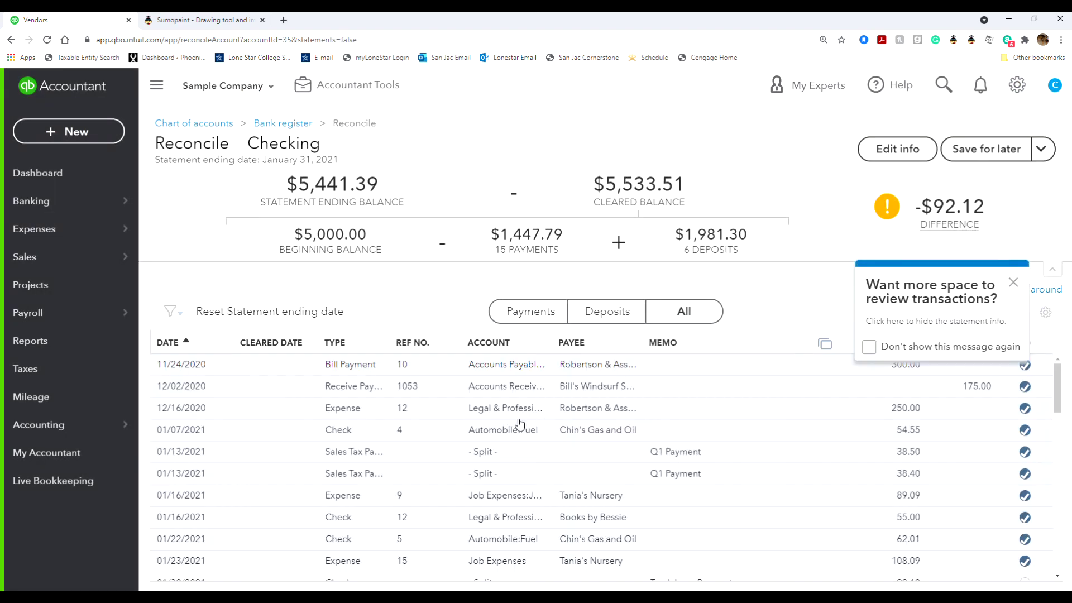
click(1013, 282)
mouse_move(953, 232)
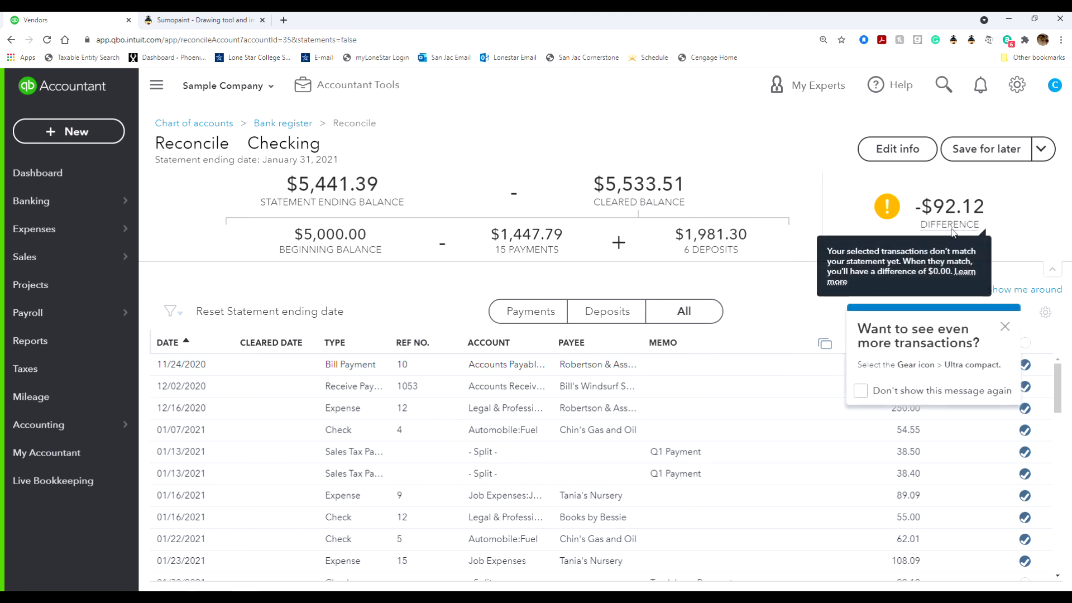
click(1005, 326)
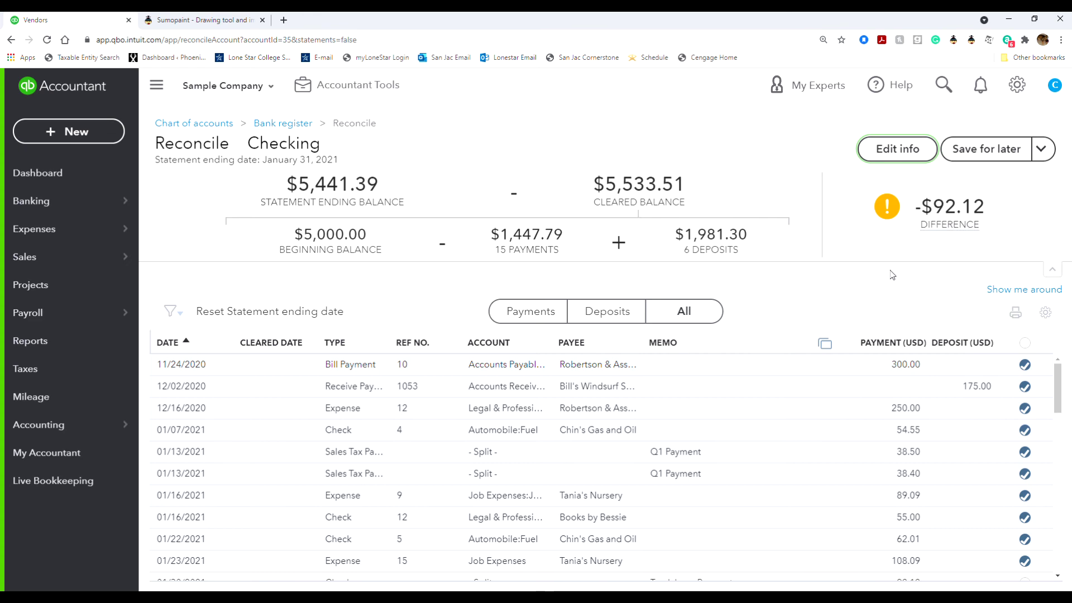
Mark the 01/30/2021 Truck Loan Payment check as cleared and finish the Checking reconciliation.
scroll(736, 439, down, 3)
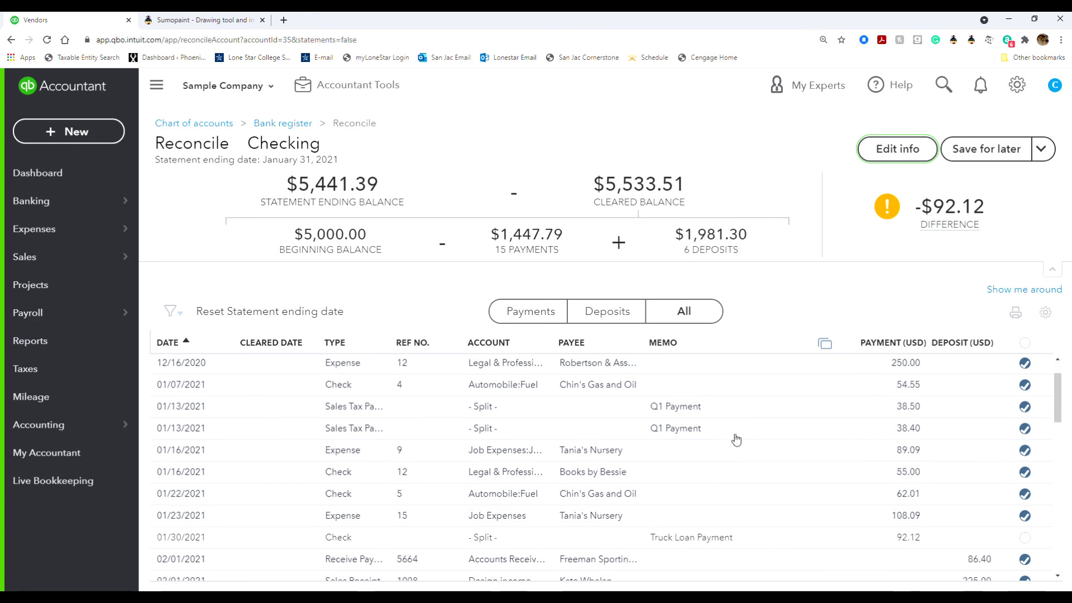
scroll(735, 436, down, 1)
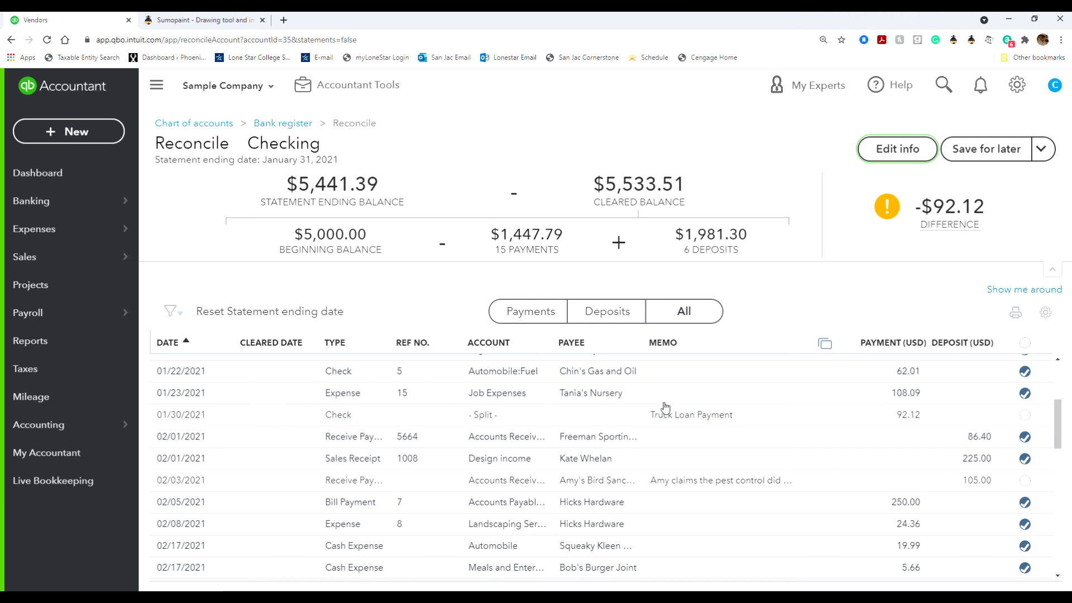
click(1027, 417)
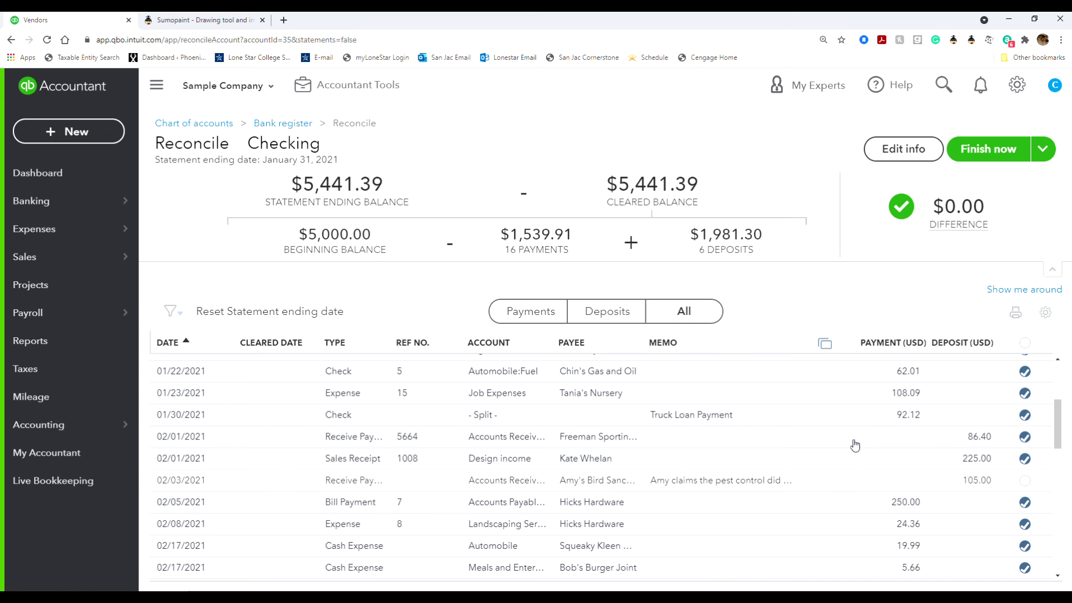
click(501, 458)
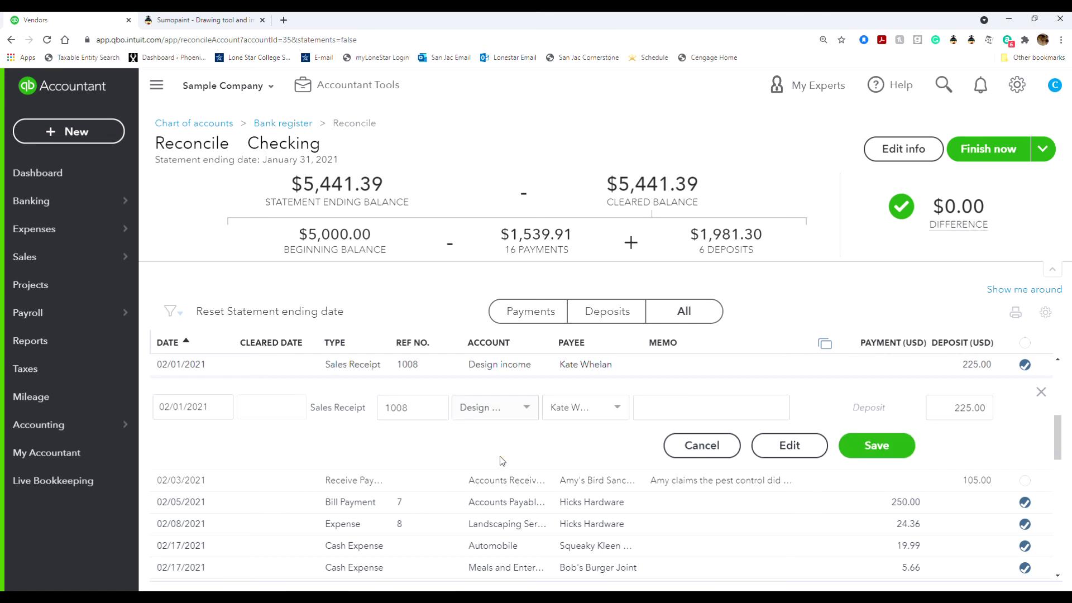
click(1040, 392)
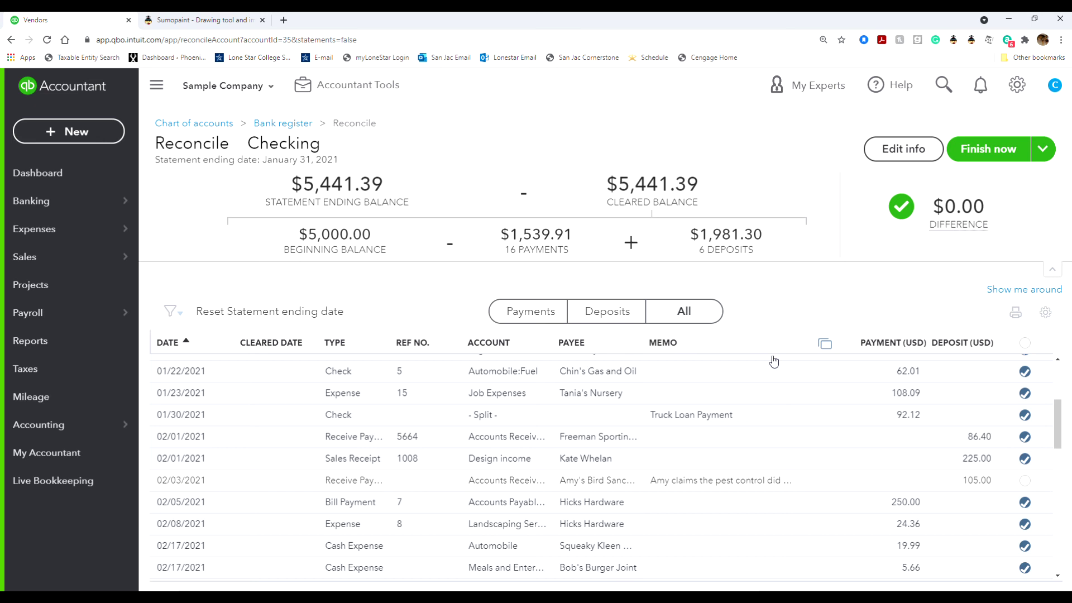
click(992, 159)
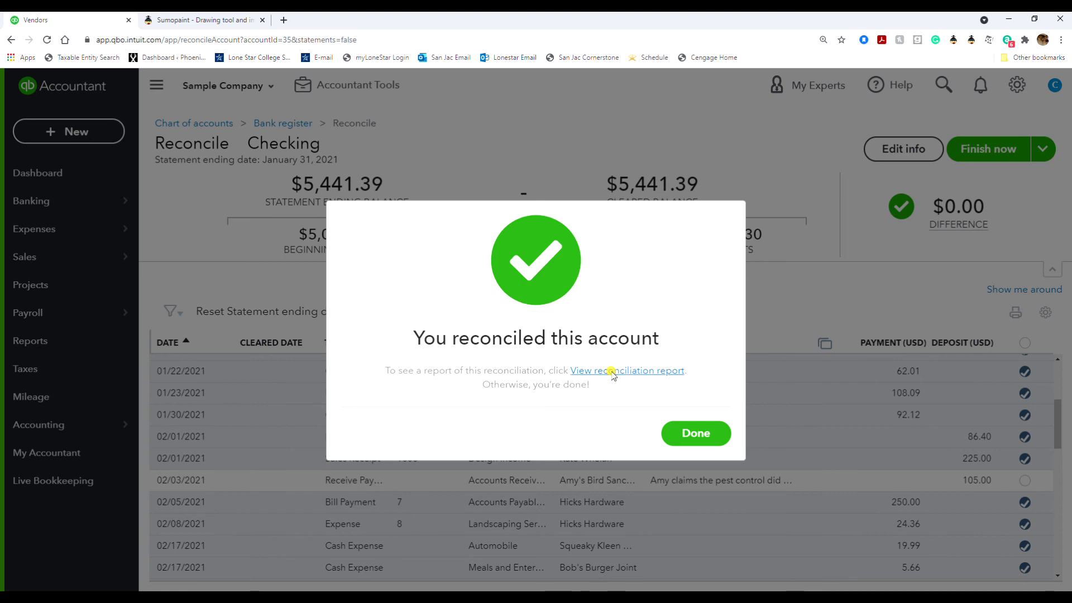
Open the reconciliation report and review its summary, cleared payments and deposits, and uncleared transactions after 01/31/2021.
click(612, 371)
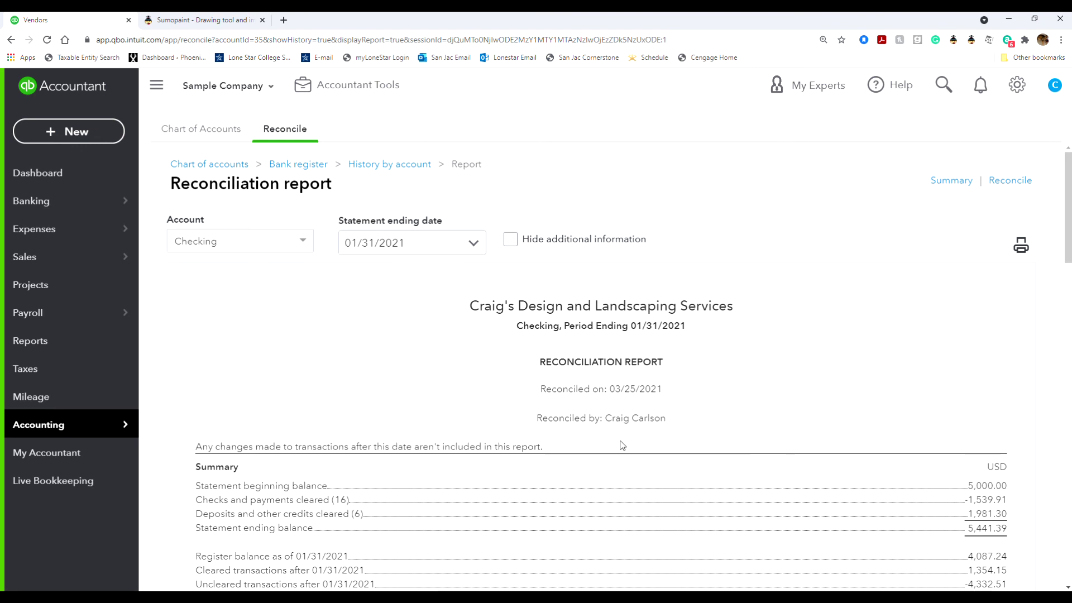
scroll(612, 417, down, 4)
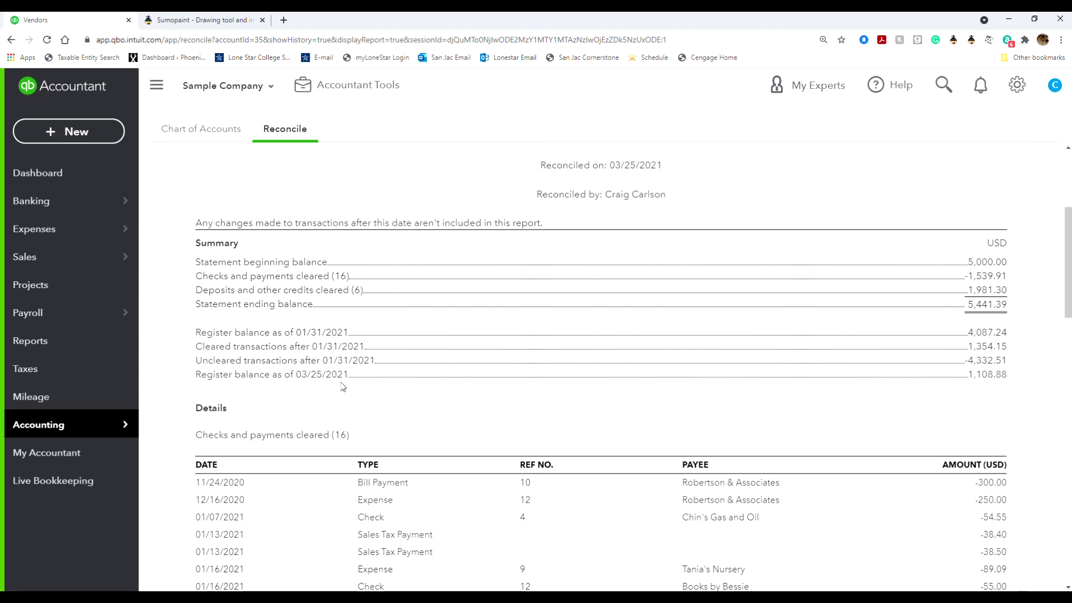
scroll(676, 512, down, 1)
scroll(677, 513, down, 4)
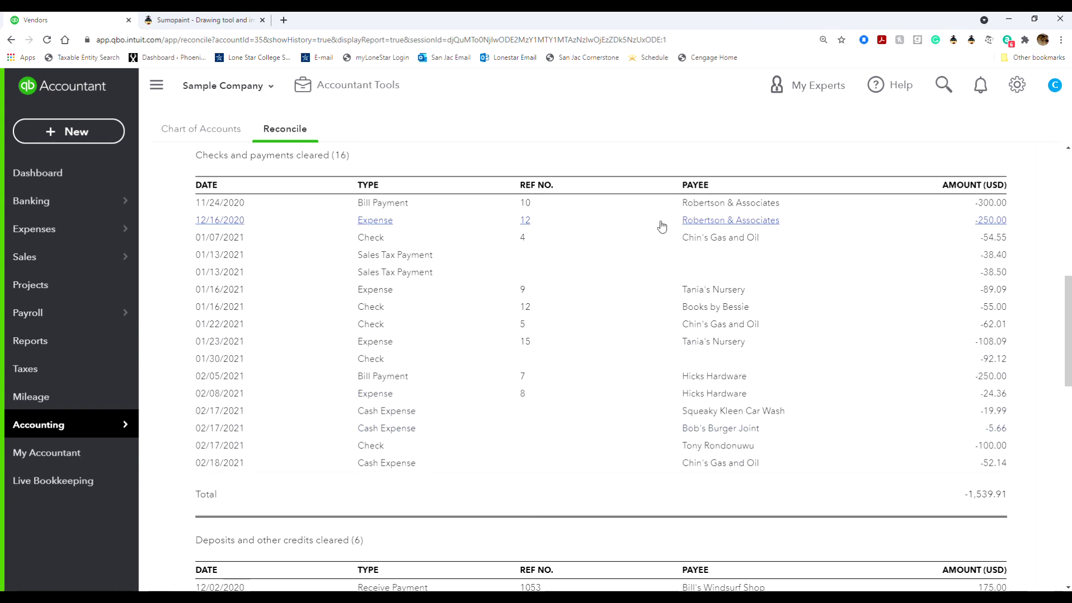
scroll(609, 505, down, 2)
scroll(608, 505, down, 1)
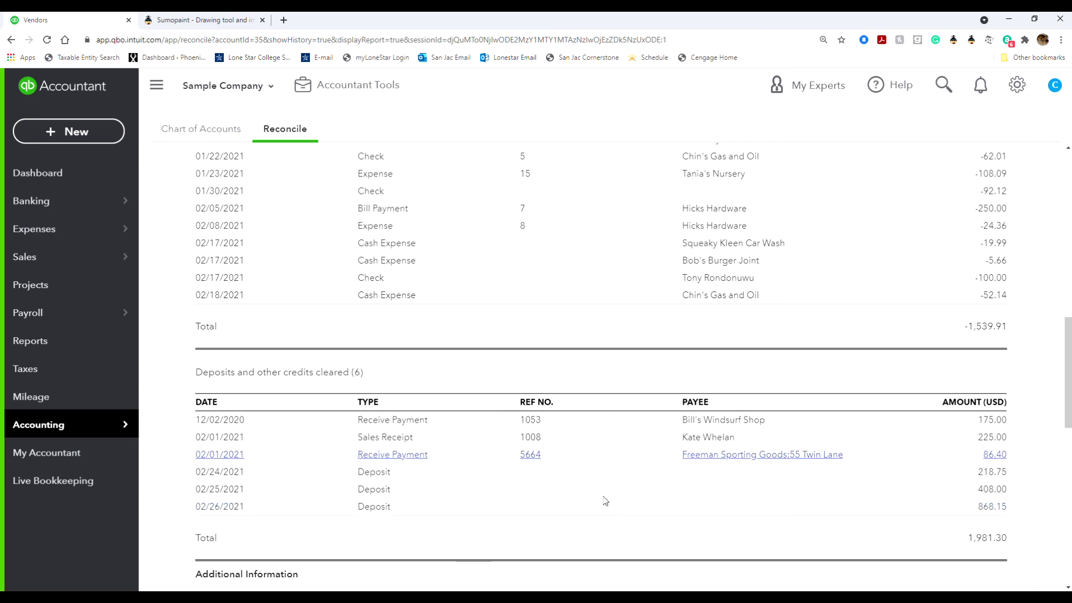
scroll(605, 525, down, 6)
scroll(605, 521, down, 1)
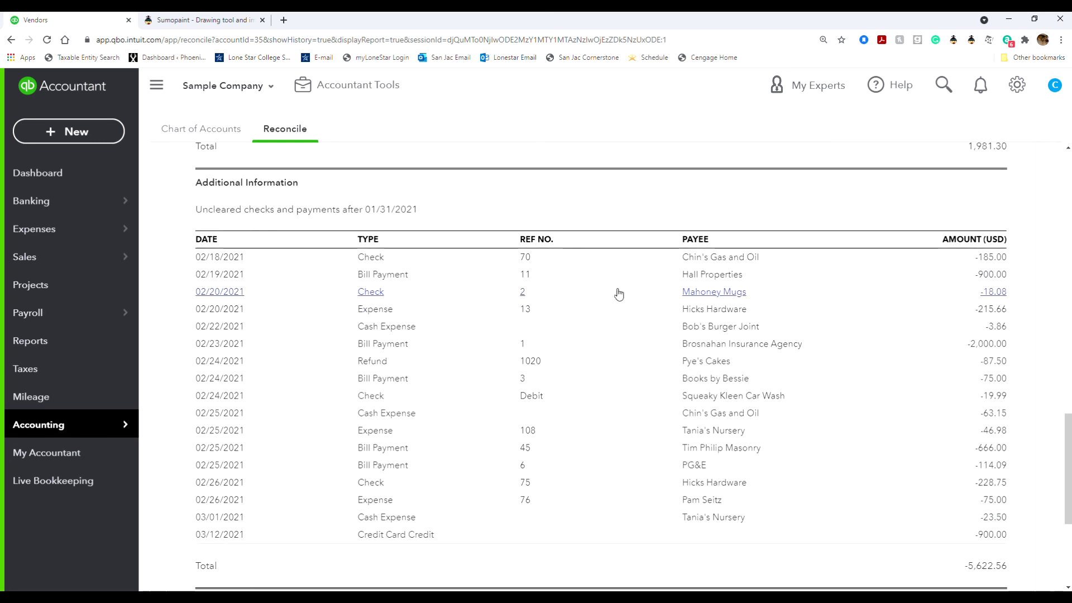
scroll(620, 529, down, 3)
scroll(620, 529, up, 3)
scroll(622, 530, down, 4)
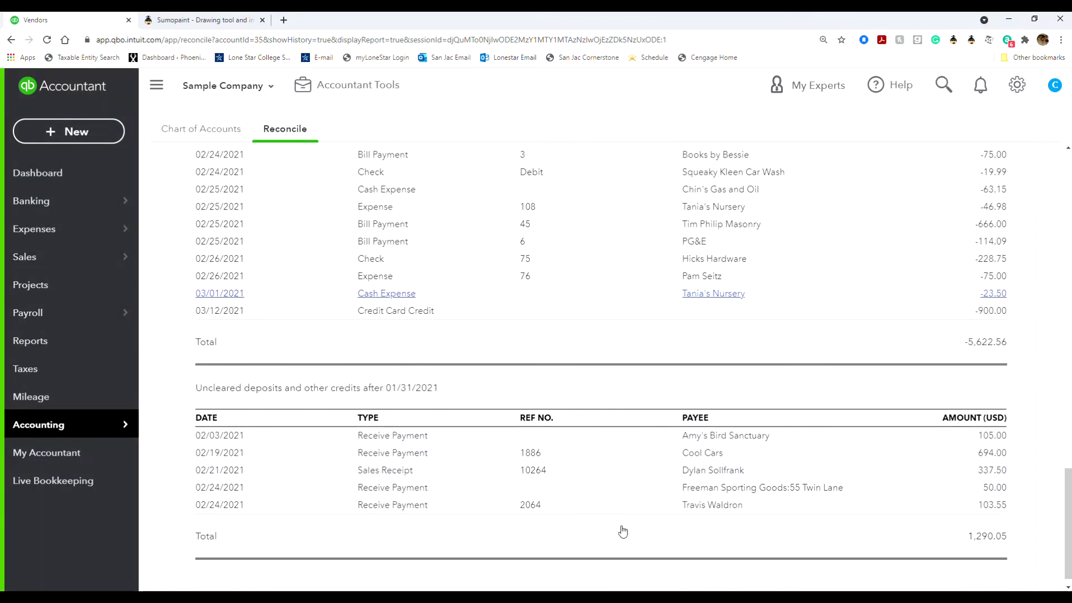
scroll(624, 530, up, 3)
scroll(624, 530, up, 1)
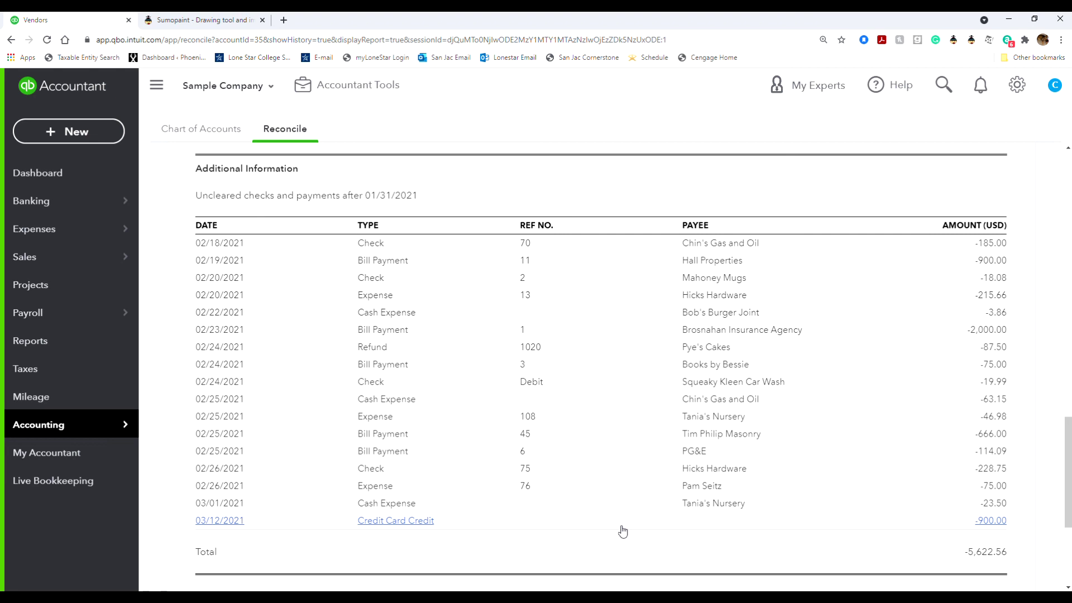
scroll(623, 531, up, 15)
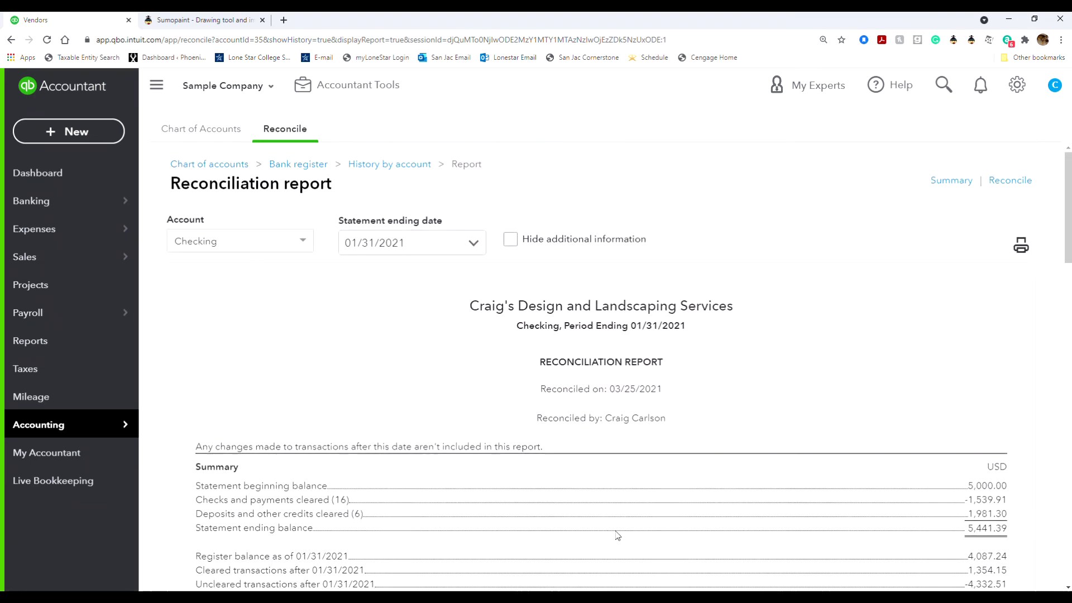
scroll(904, 426, up, 3)
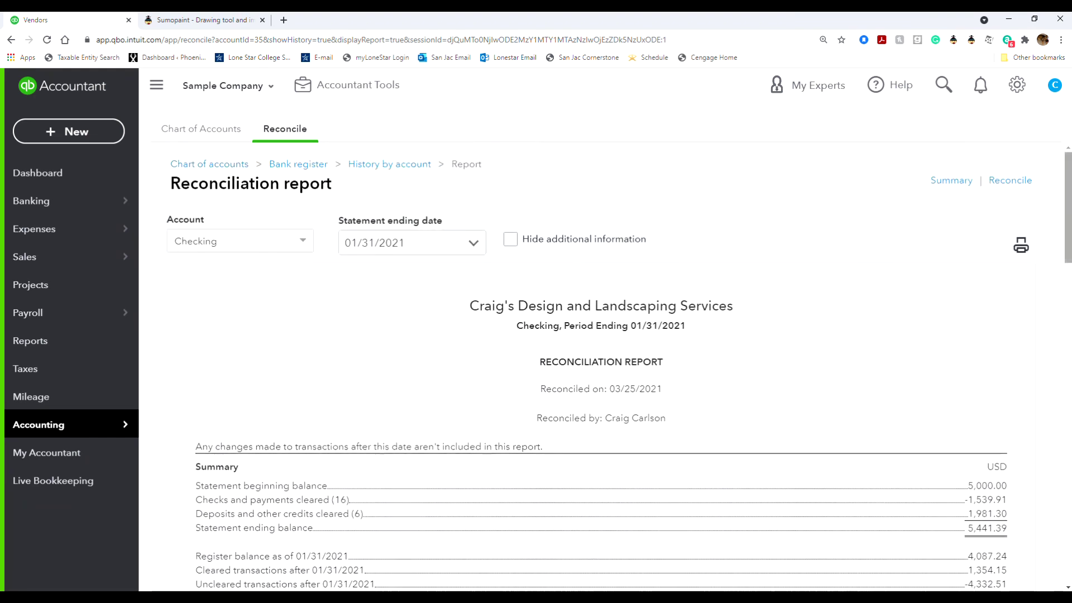
Preview the reconciliation report for printing, cancel the print and return to the report page.
click(1017, 247)
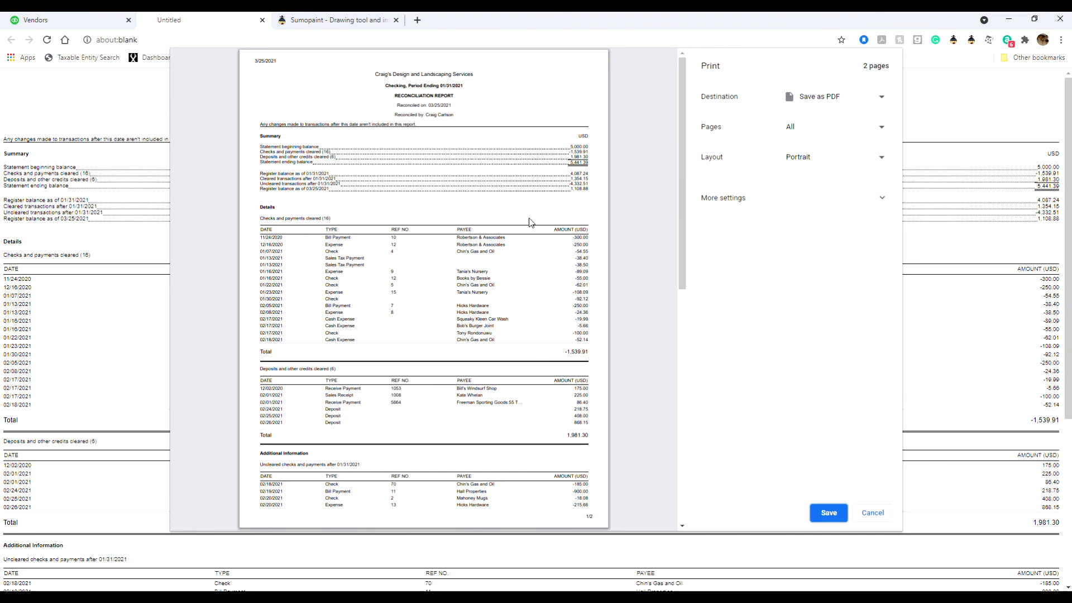
click(877, 513)
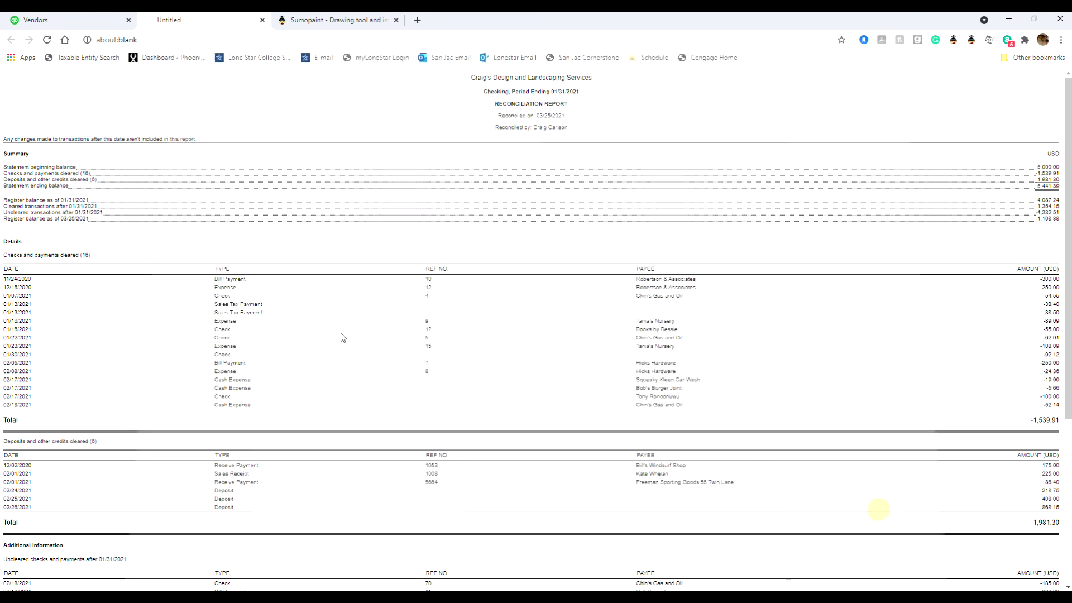
click(73, 22)
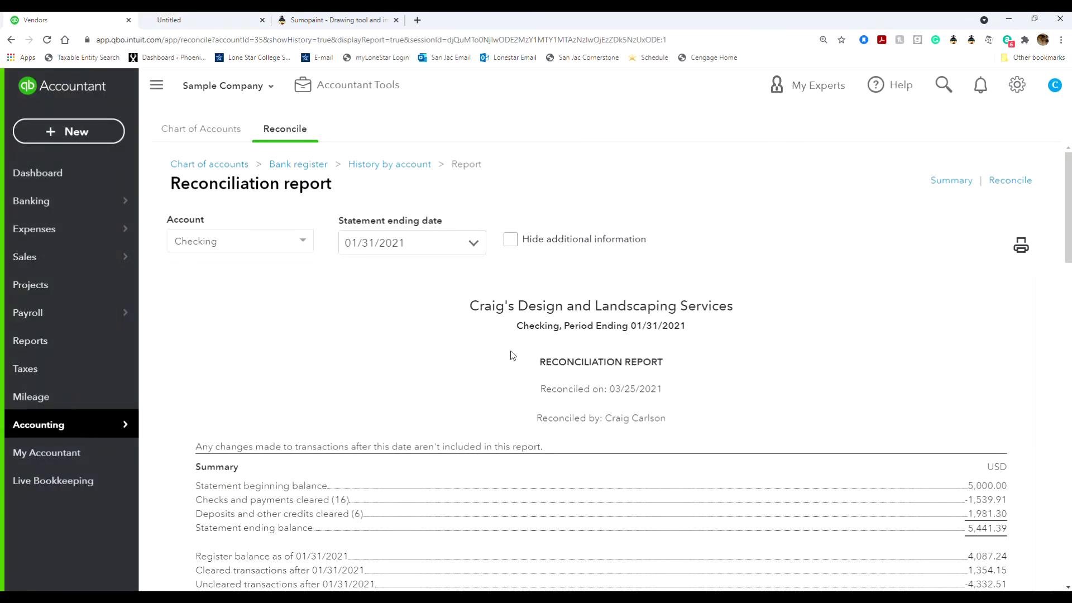